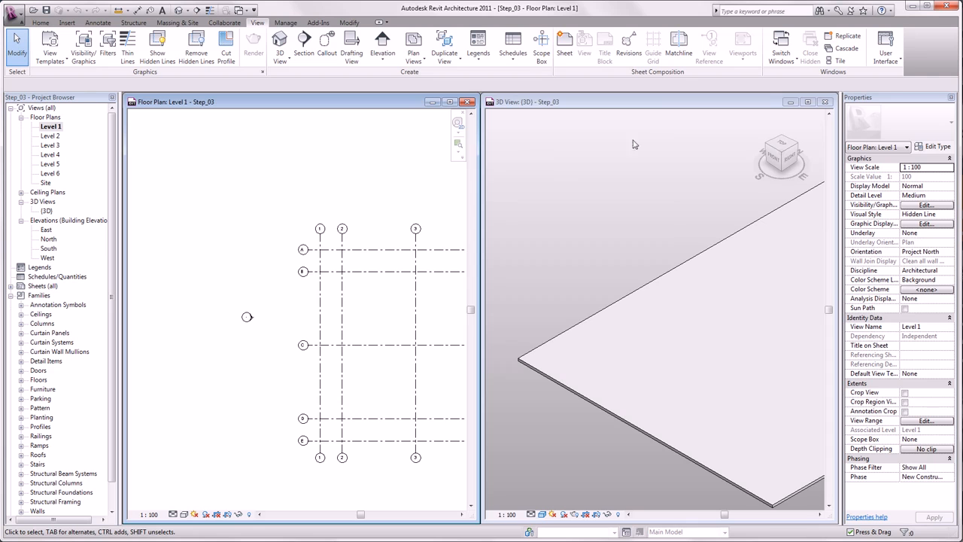
- Zoom both the 3D view and the Level 1 floor plan to fit their full contents
right_click(565, 167)
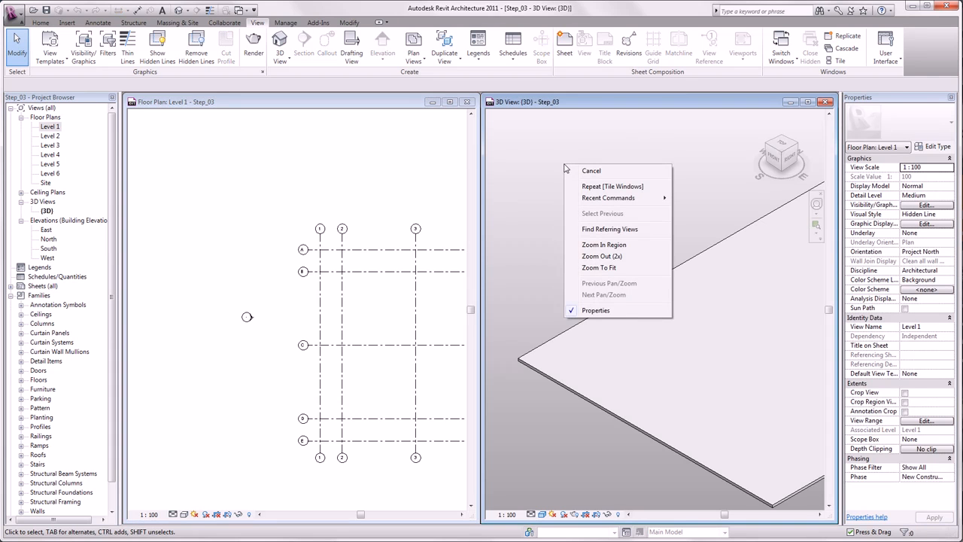
right_click(561, 164)
click(555, 165)
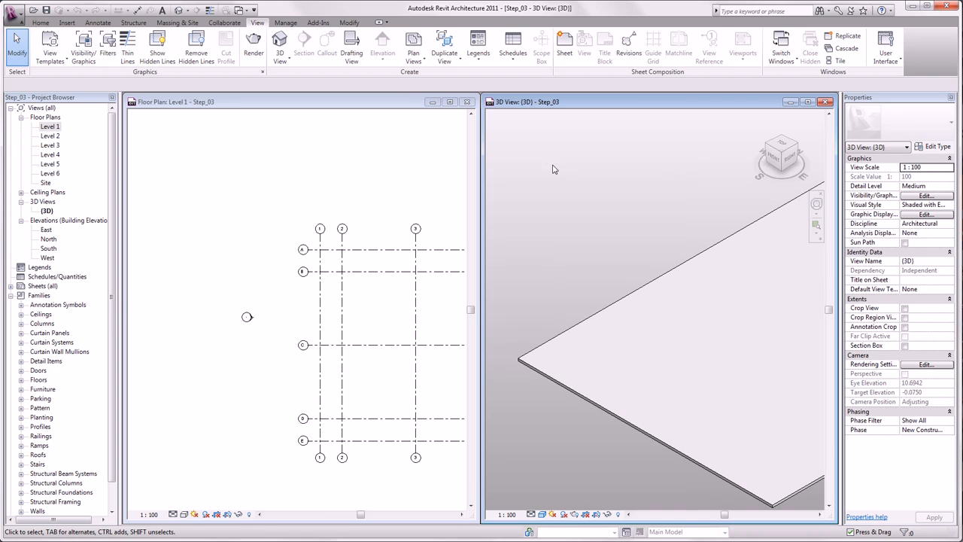
right_click(553, 169)
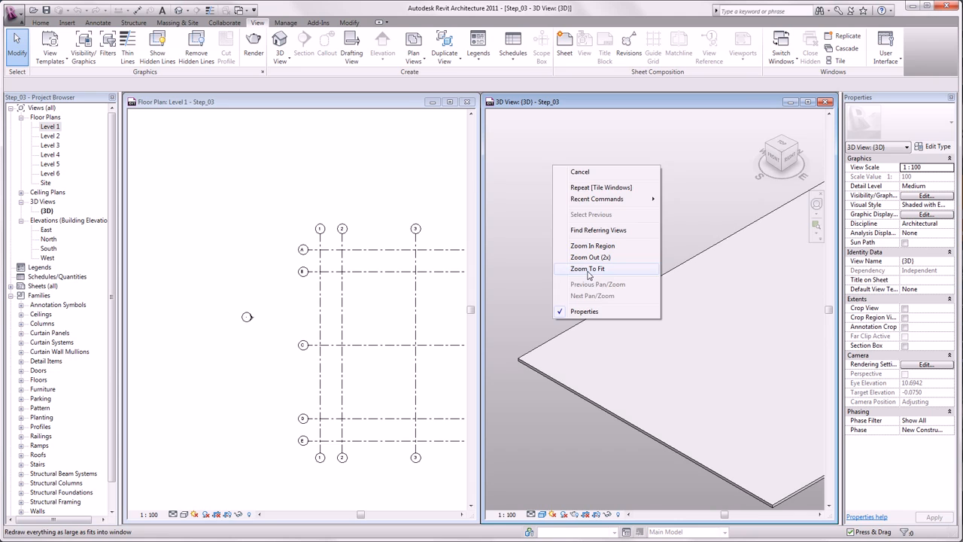
click(588, 269)
click(216, 202)
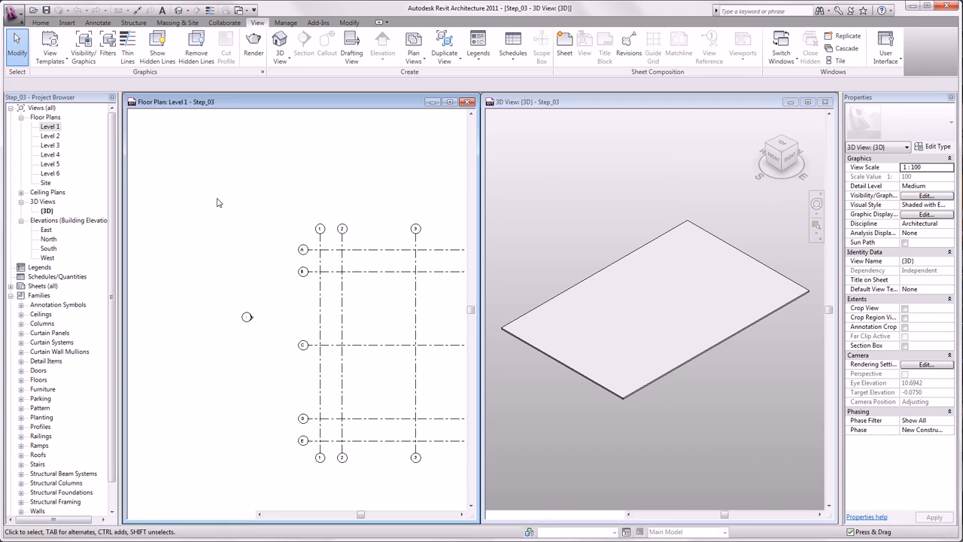
right_click(217, 201)
click(243, 301)
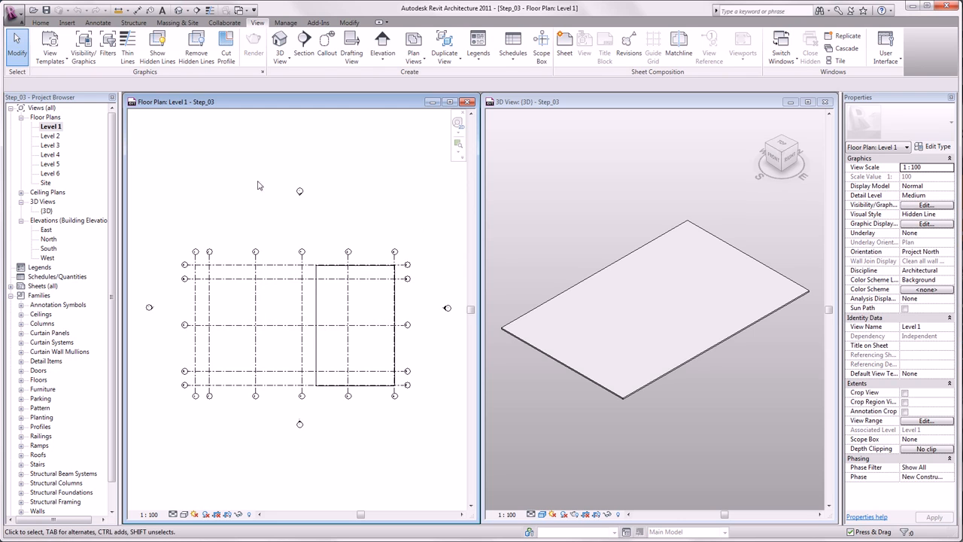
- Draw a rectangle of Generic - 200mm walls around the floor's outline in plan, with the top constraint up to Level 3
click(40, 22)
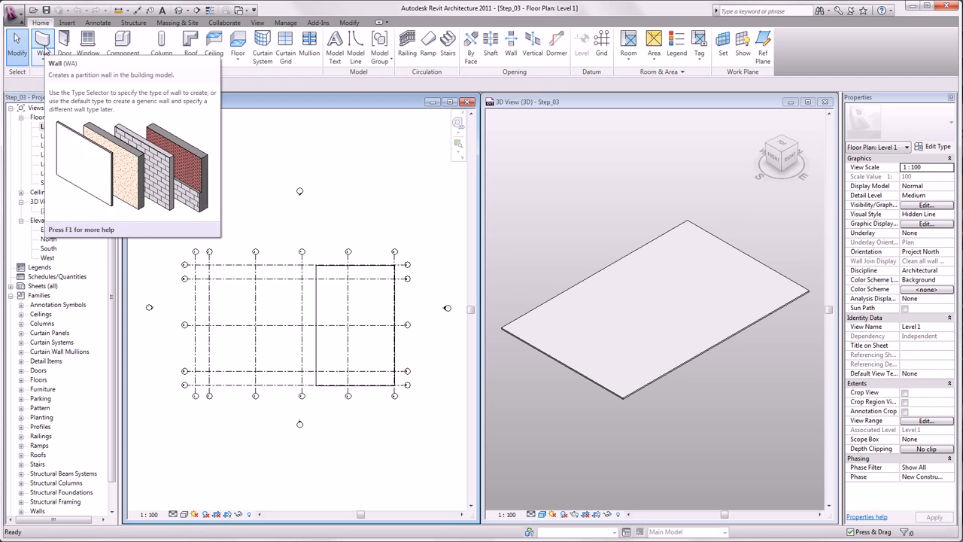
click(44, 45)
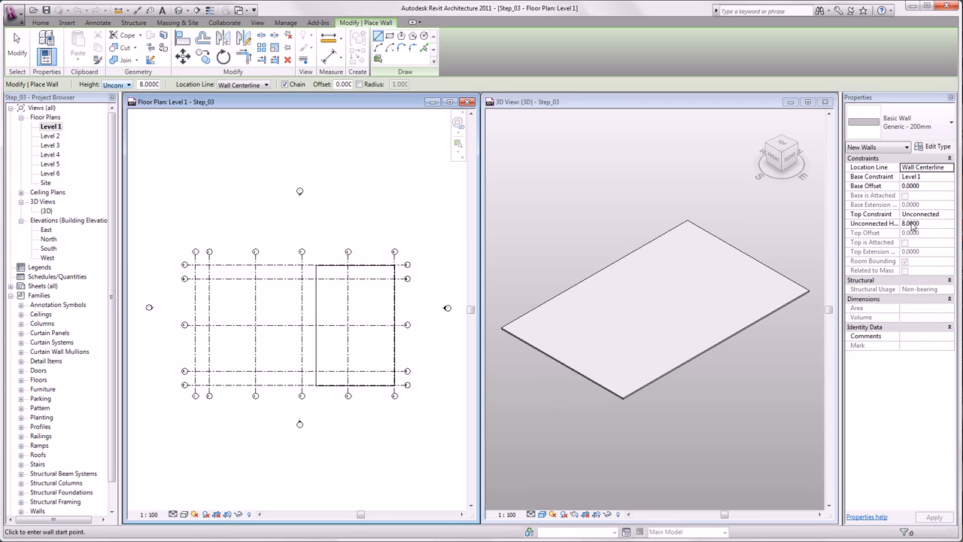
click(949, 214)
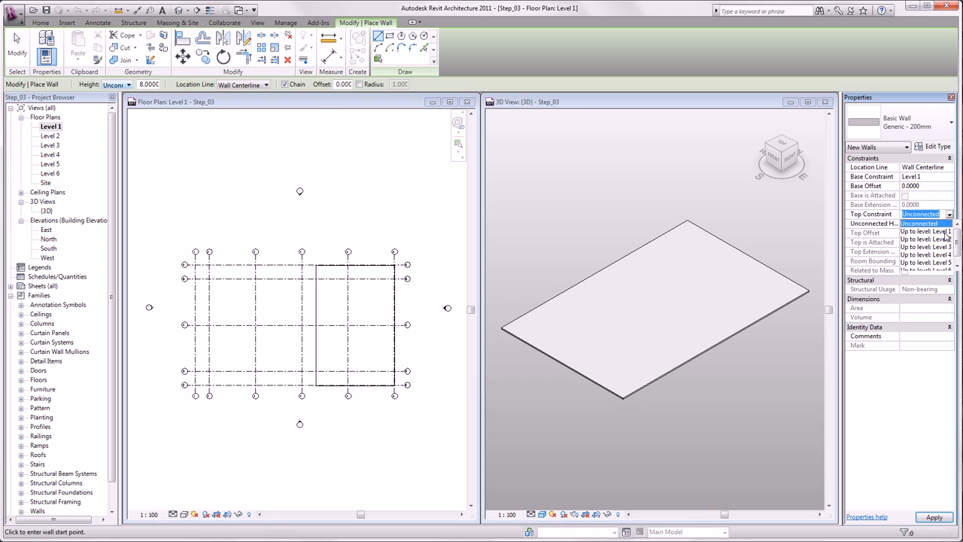
click(935, 246)
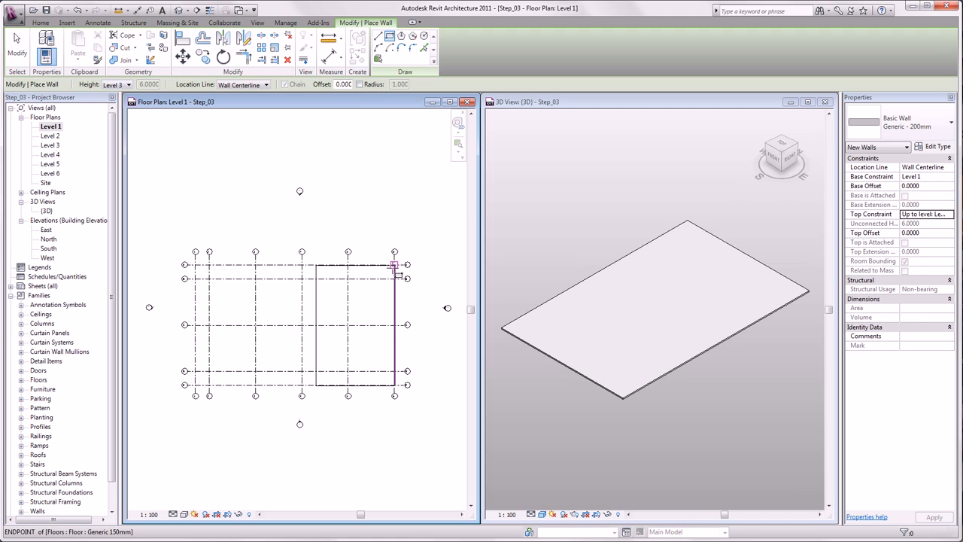
click(393, 265)
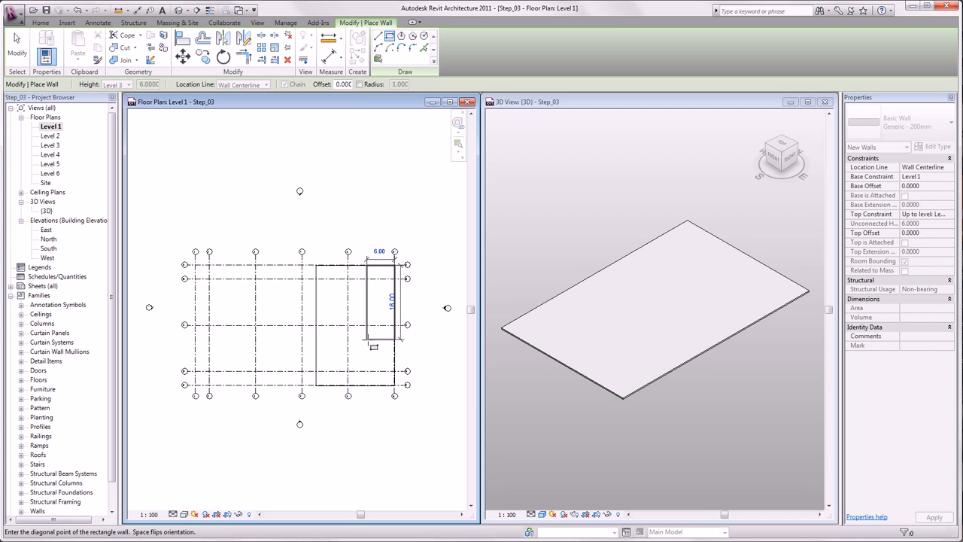
click(316, 386)
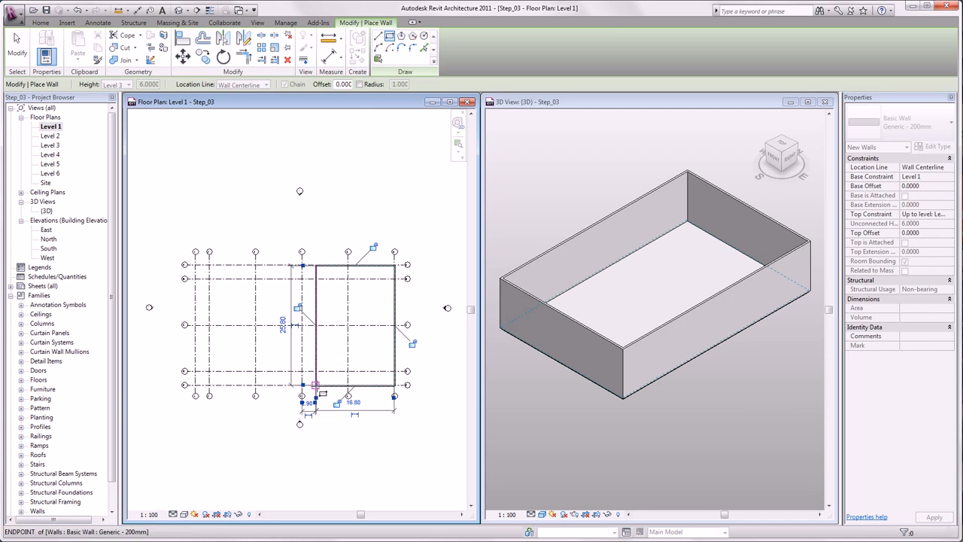
- Lock the alignment of all four new walls and finish the Wall command
scroll(317, 377, up, 4)
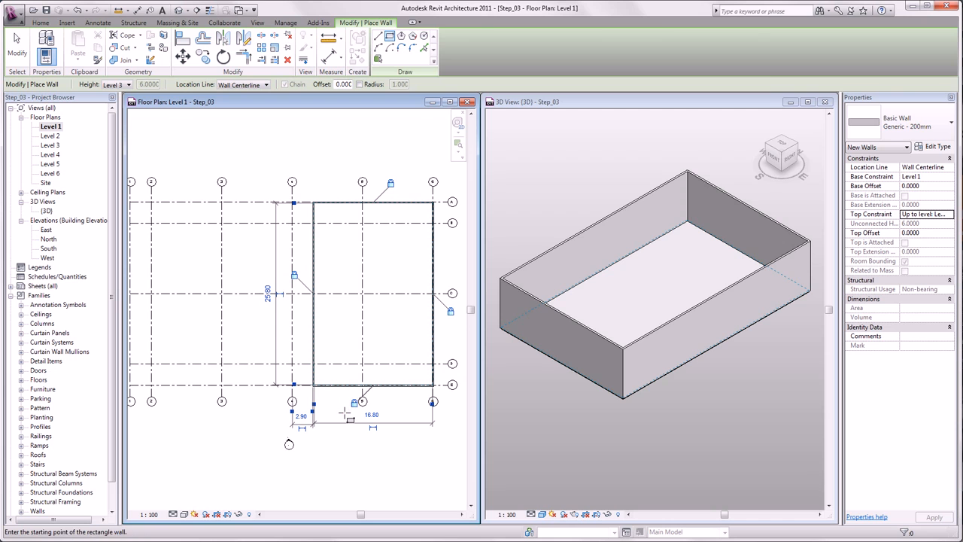
key(Escape)
key(Escape)
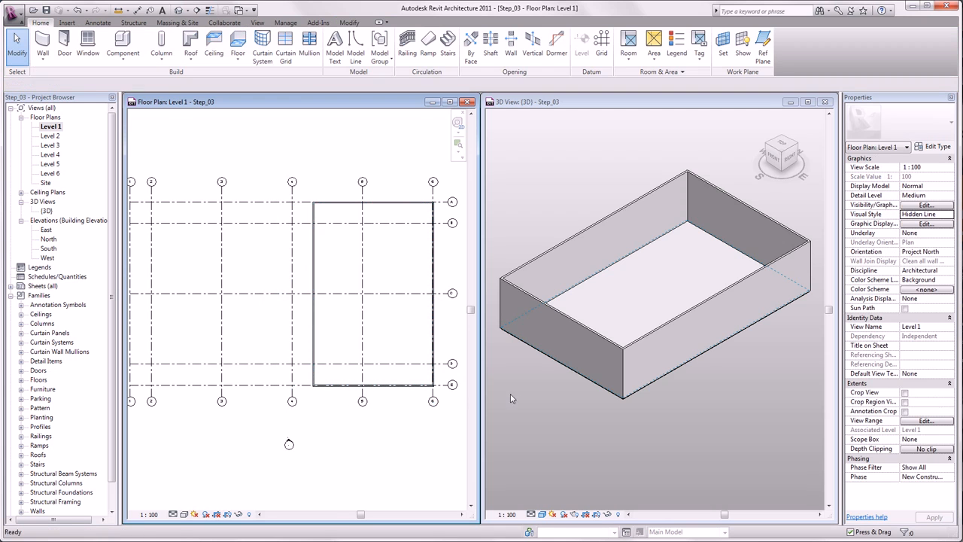
- Move grid lines A and E outward in the plan to test whether the locked walls follow
click(265, 203)
drag(267, 195, 268, 192)
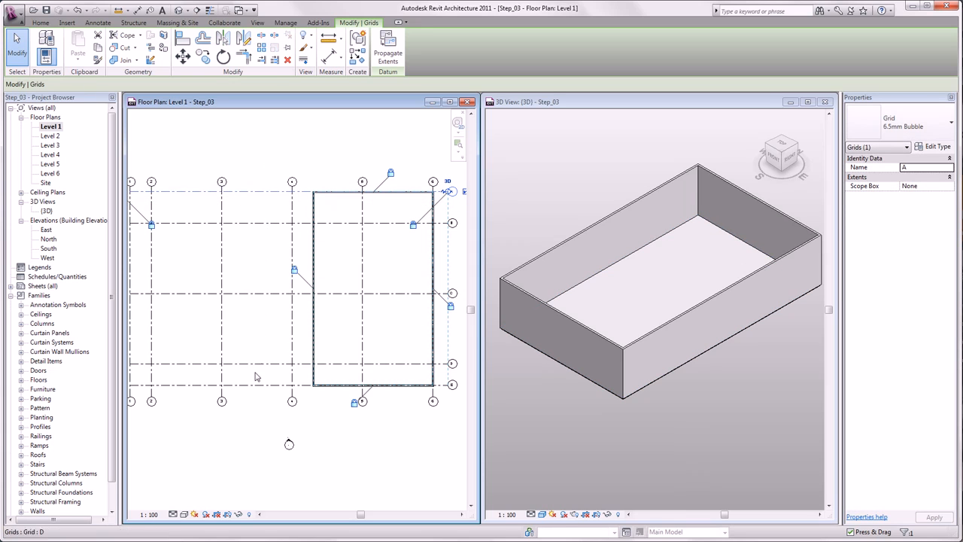
drag(253, 385, 250, 442)
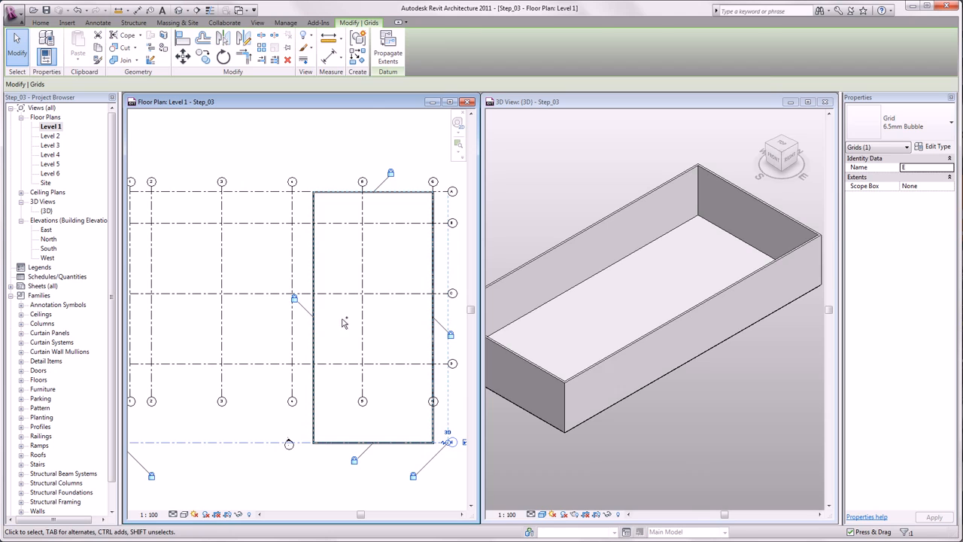
- Undo the moves of grid lines E and A
key(ctrl+z)
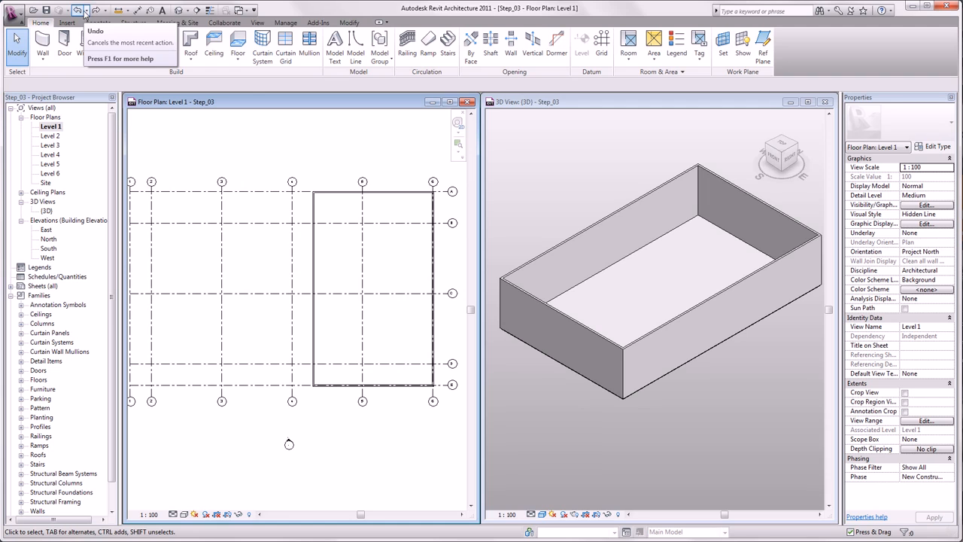
click(87, 11)
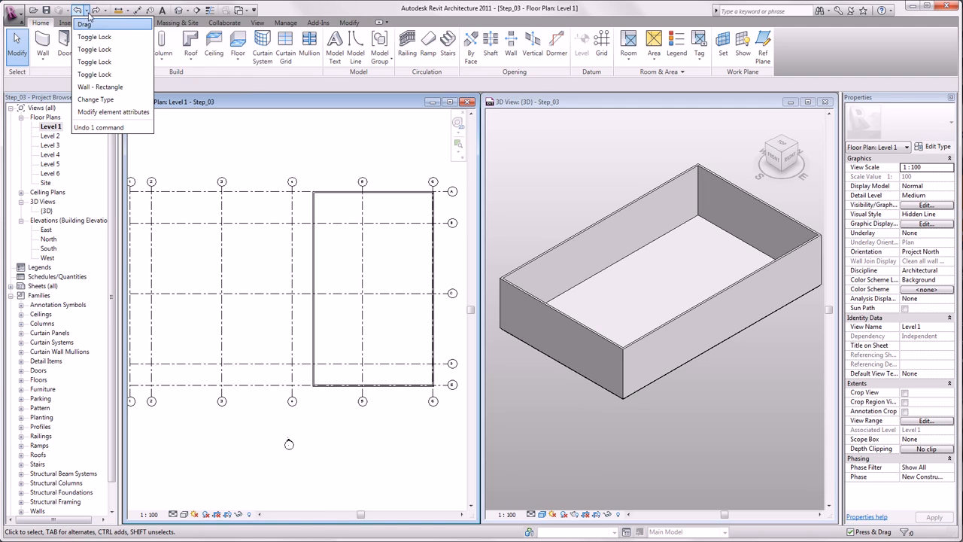
click(95, 36)
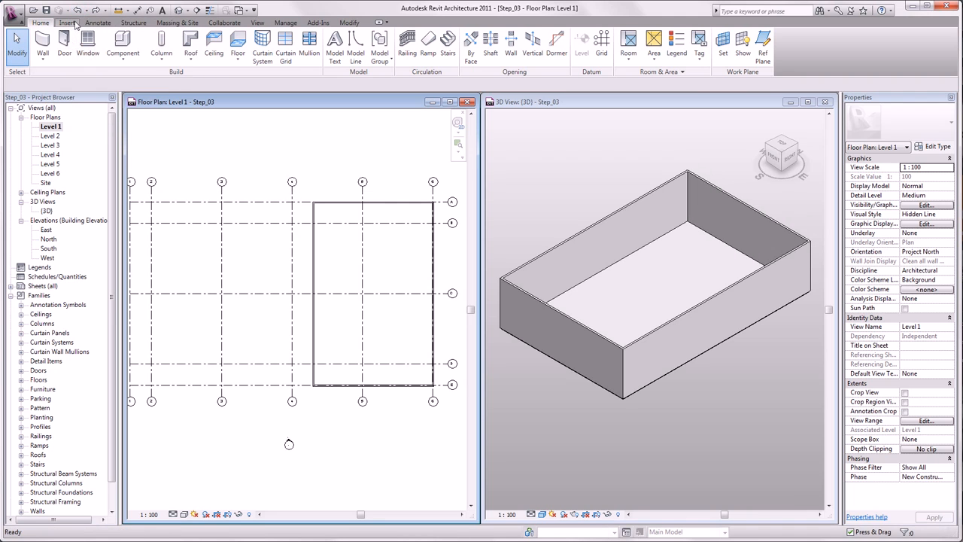
- Select the whole chain of four walls in the 3D view and change their type to Curtain Wall Standard
click(570, 201)
shift+middle_drag(570, 202, 800, 197)
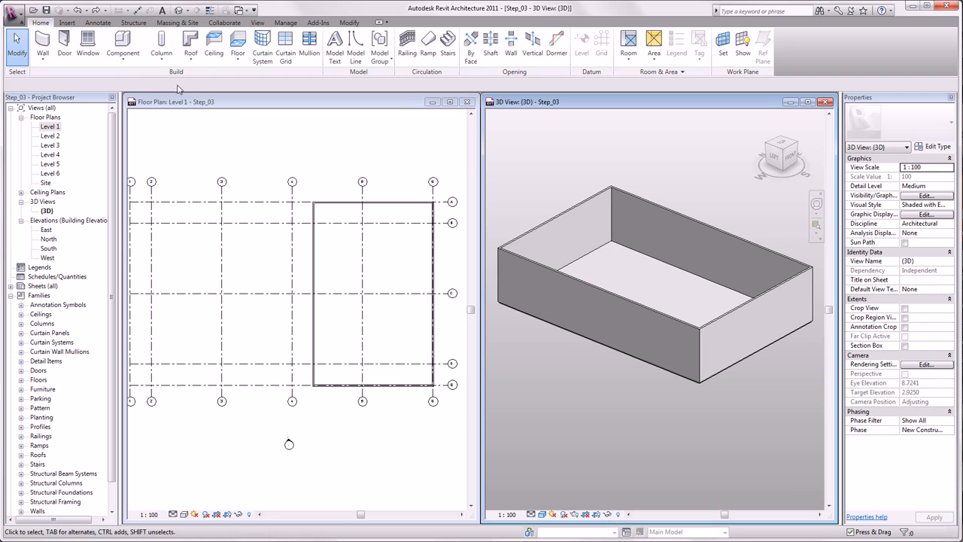
key(Tab)
click(596, 286)
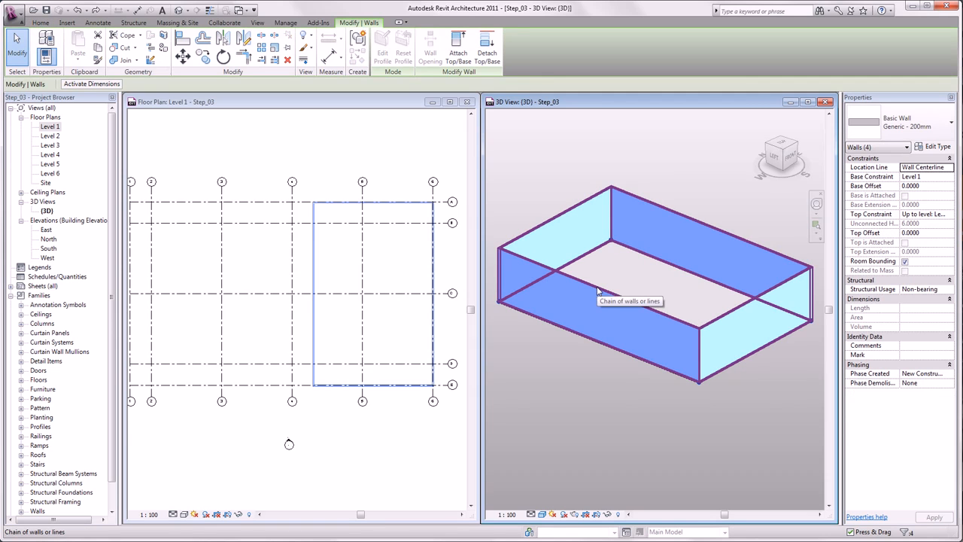
click(931, 130)
scroll(900, 316, down, 3)
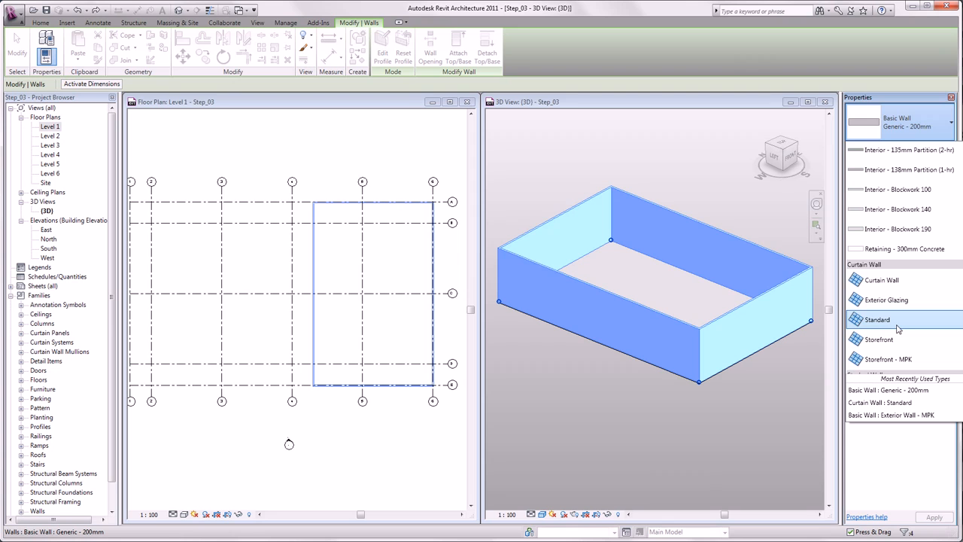
click(898, 320)
click(638, 386)
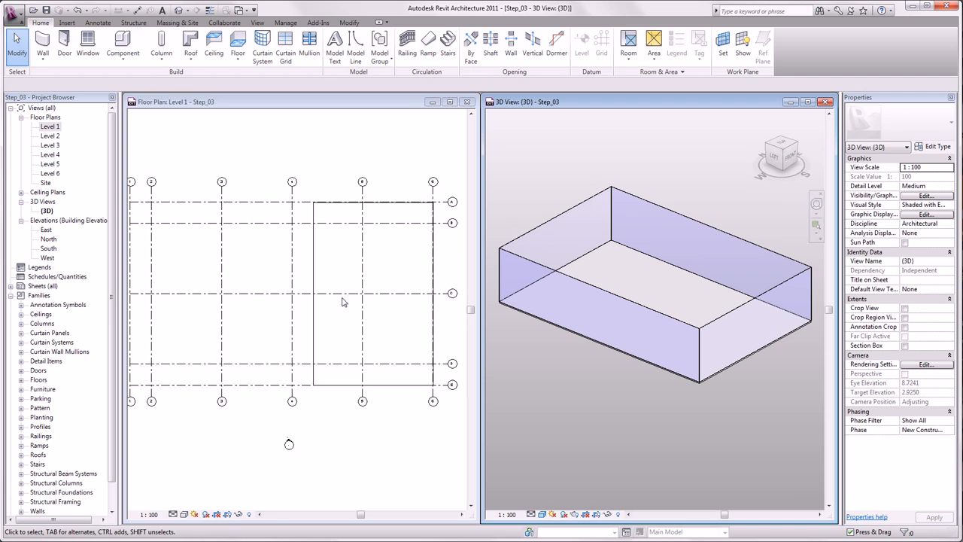
- Open the East elevation maximized and set its visual style to Wireframe
double_click(46, 231)
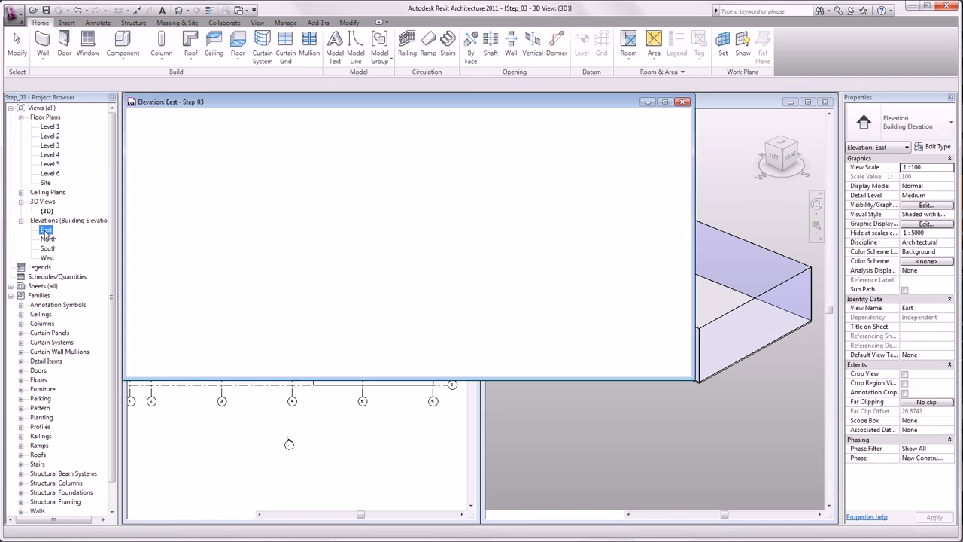
click(665, 102)
click(179, 519)
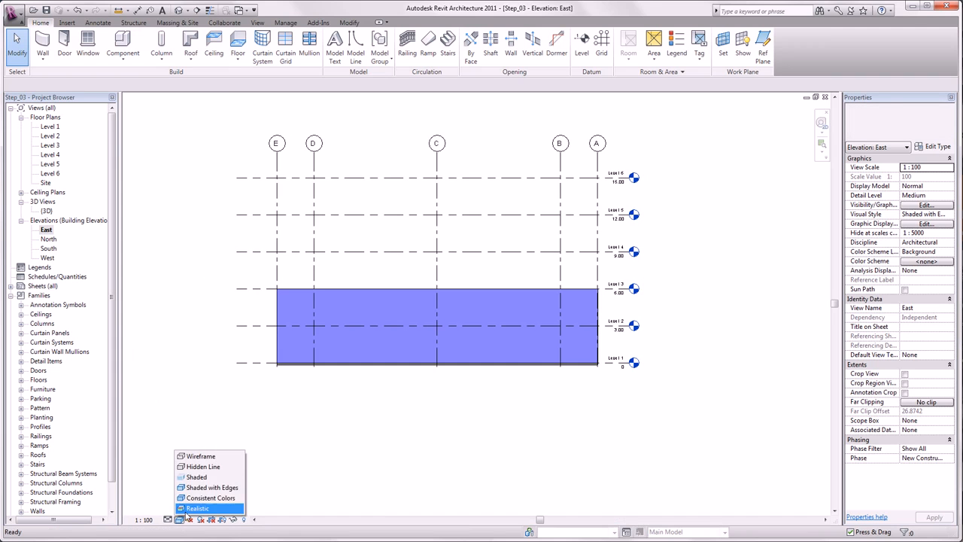
click(200, 456)
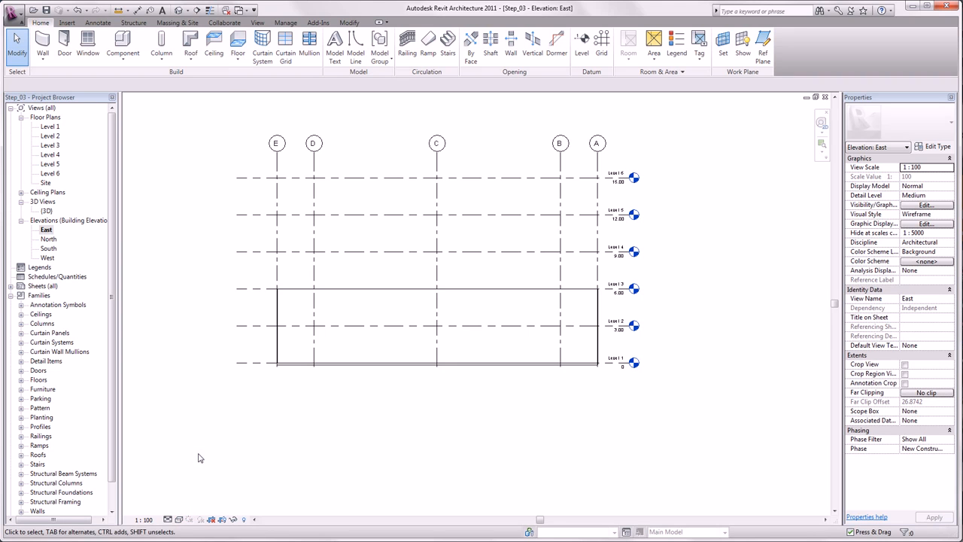
- Copy the Level 1 floor slab up to Level 2 and Level 3 using Copy with Multiple
scroll(282, 375, up, 1)
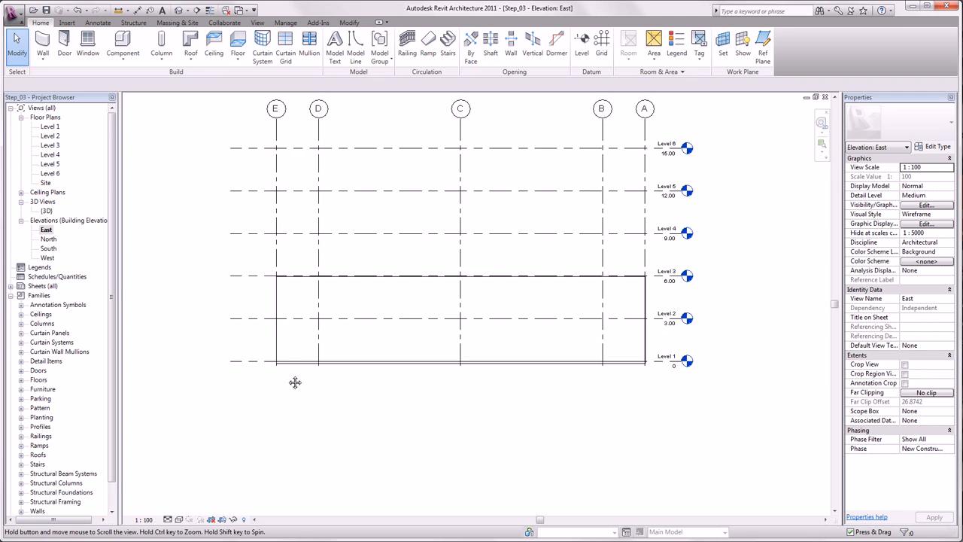
middle_drag(295, 383, 289, 432)
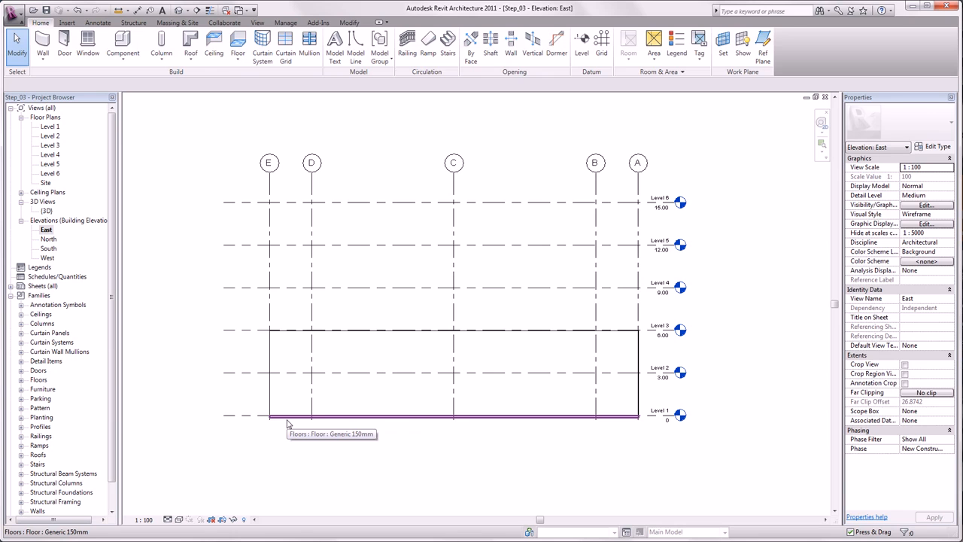
click(286, 424)
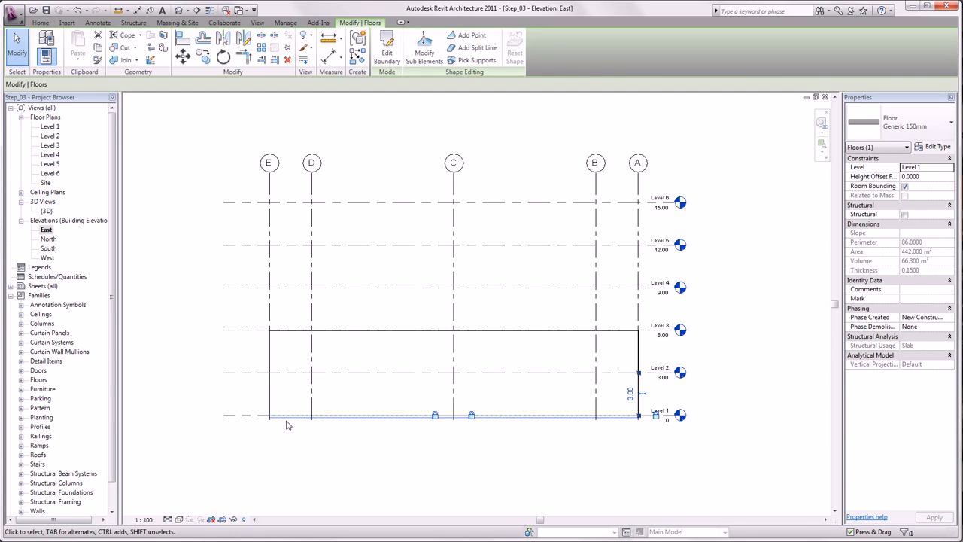
click(202, 56)
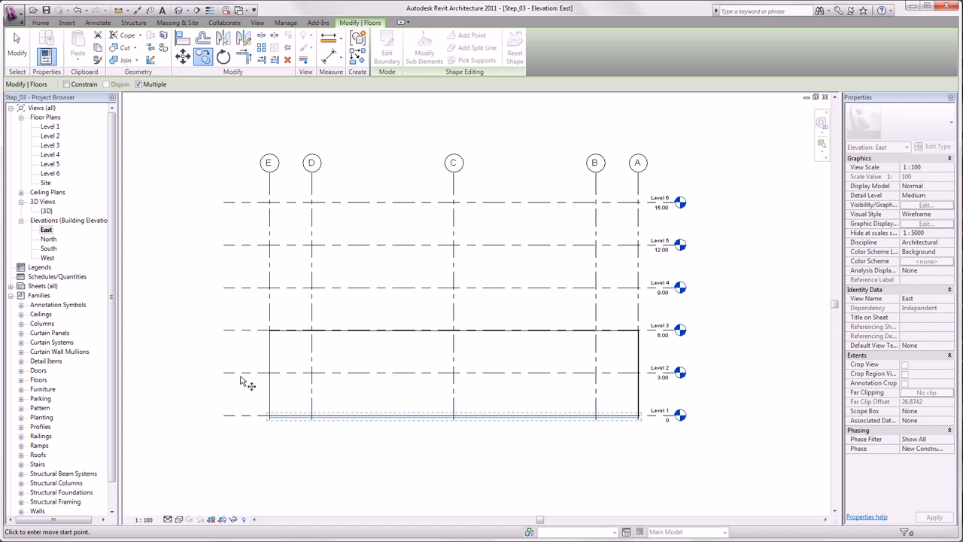
click(237, 415)
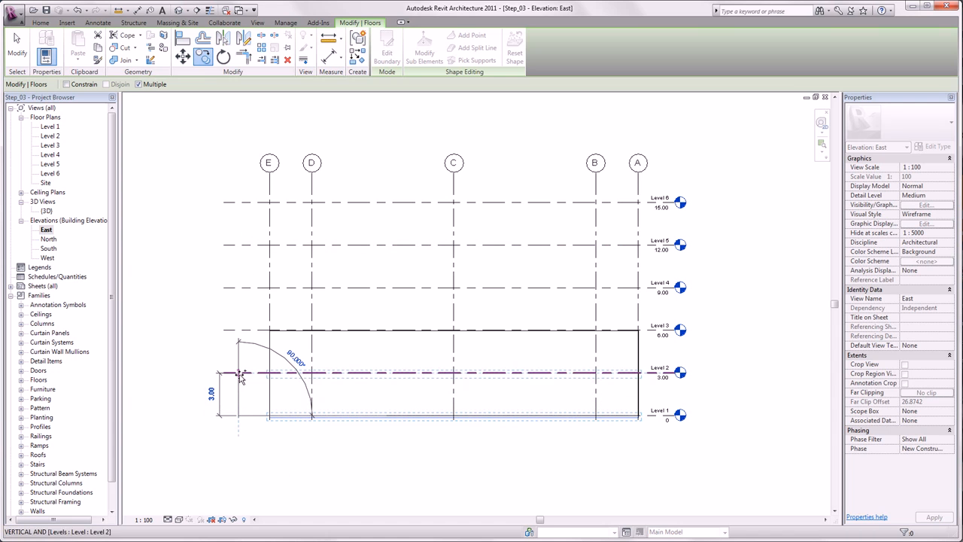
click(239, 374)
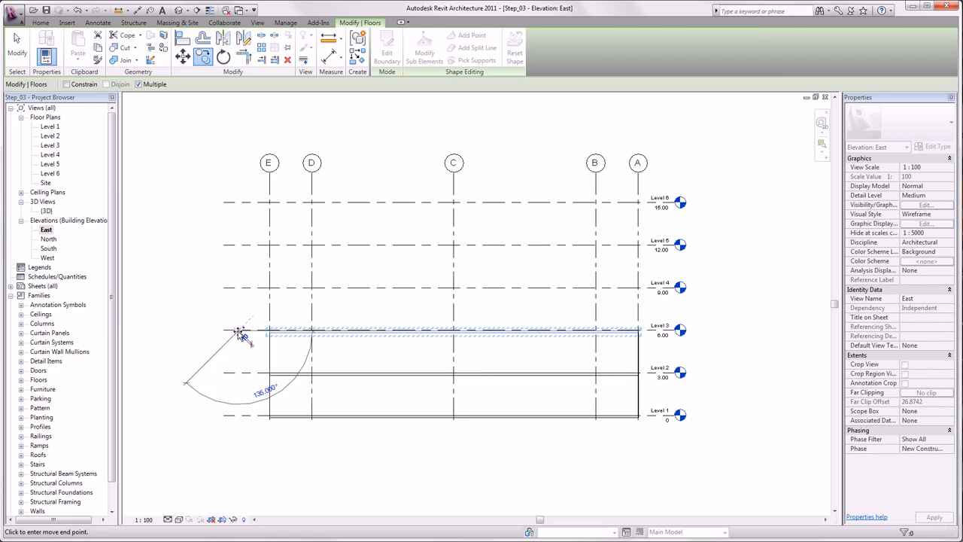
click(239, 332)
key(Escape)
key(Escape)
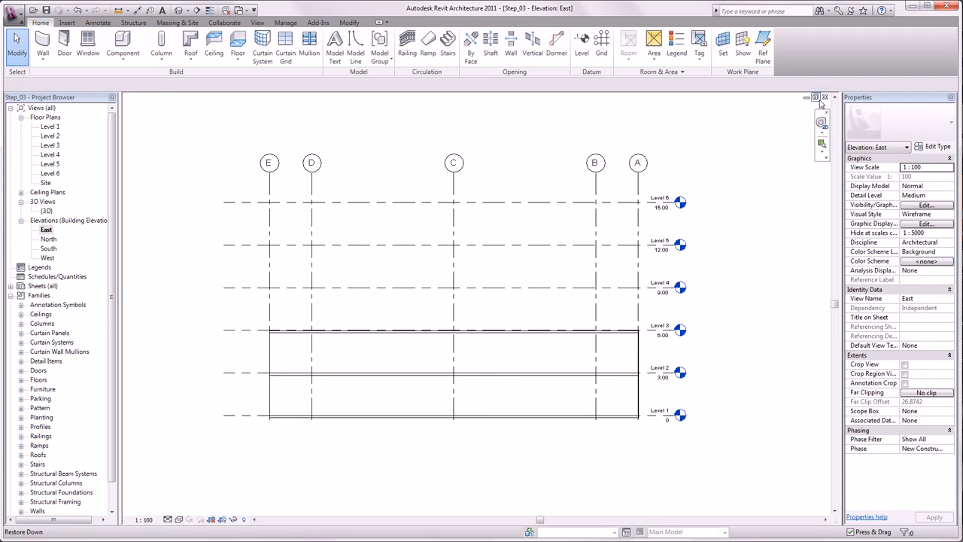
- Close the East elevation and tile the 3D view beside the Level 1 floor plan
click(825, 98)
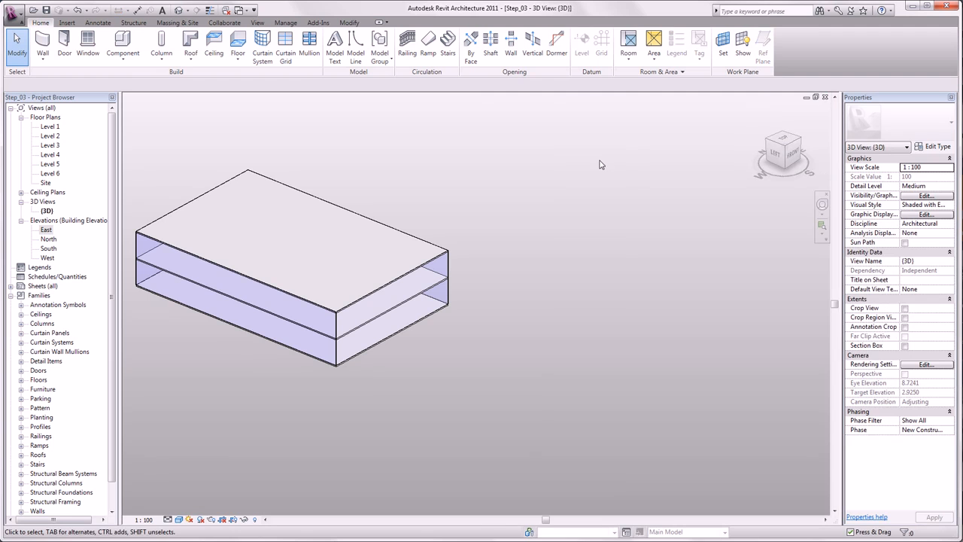
key(w)
key(t)
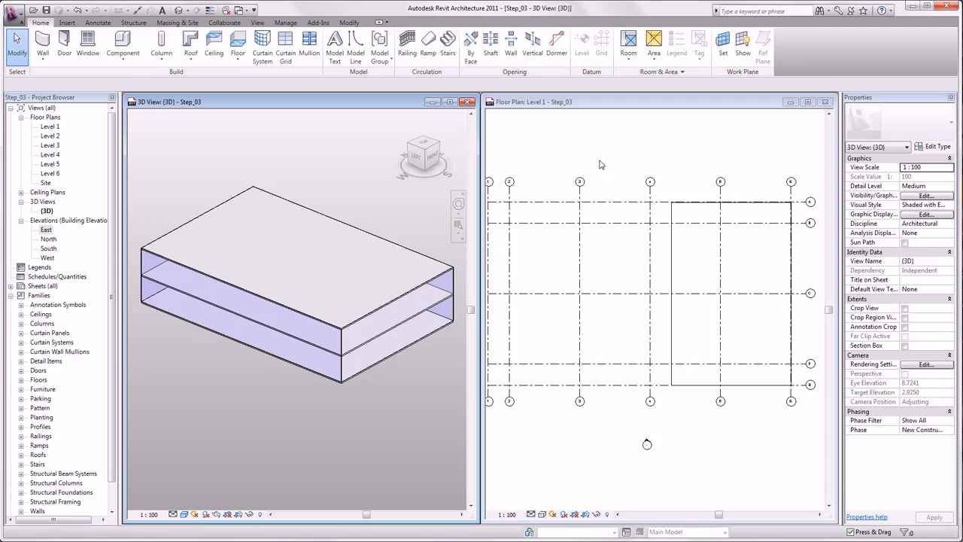
scroll(323, 426, down, 2)
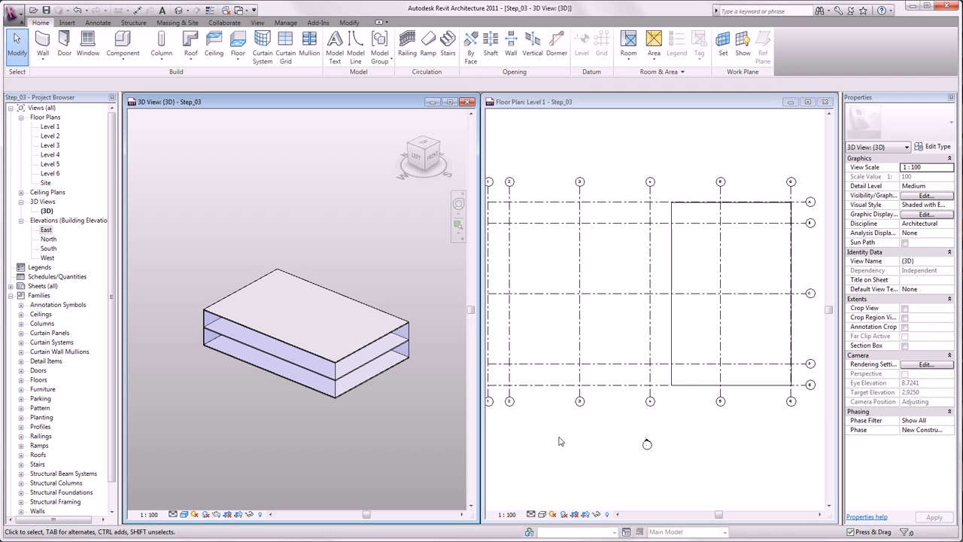
- Start a structural column and load the M_Concrete-Square-Column family from the Metric Library's Structural/Columns/Concrete folder
click(166, 54)
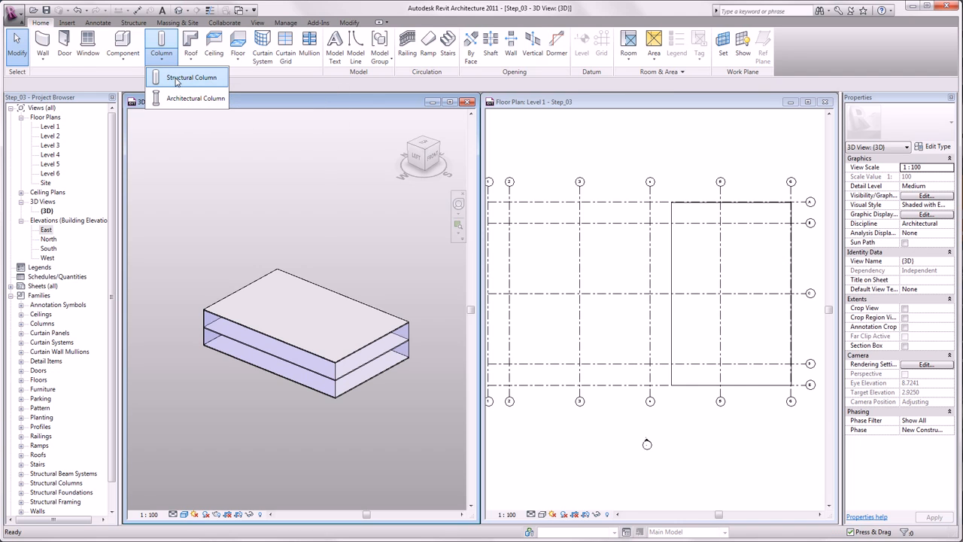
click(177, 80)
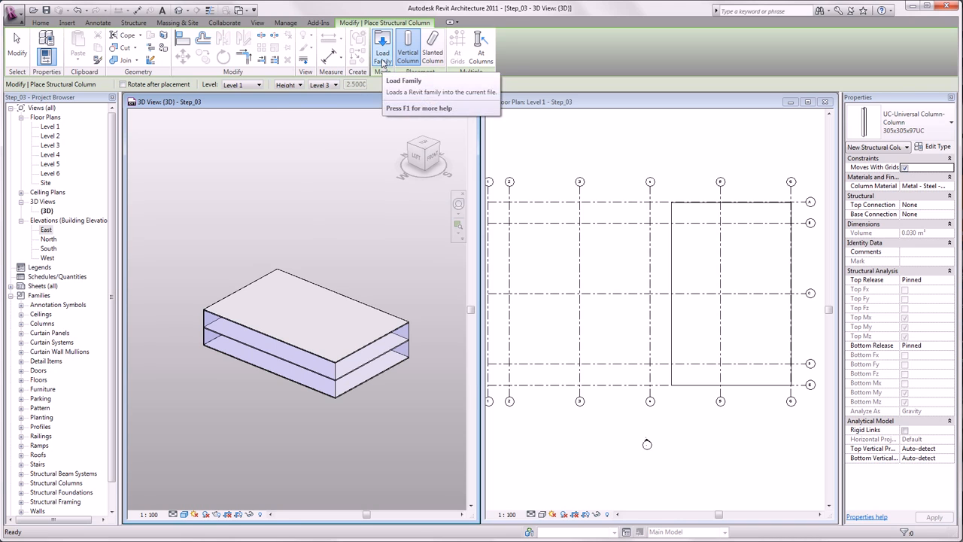
click(383, 54)
drag(442, 137, 444, 132)
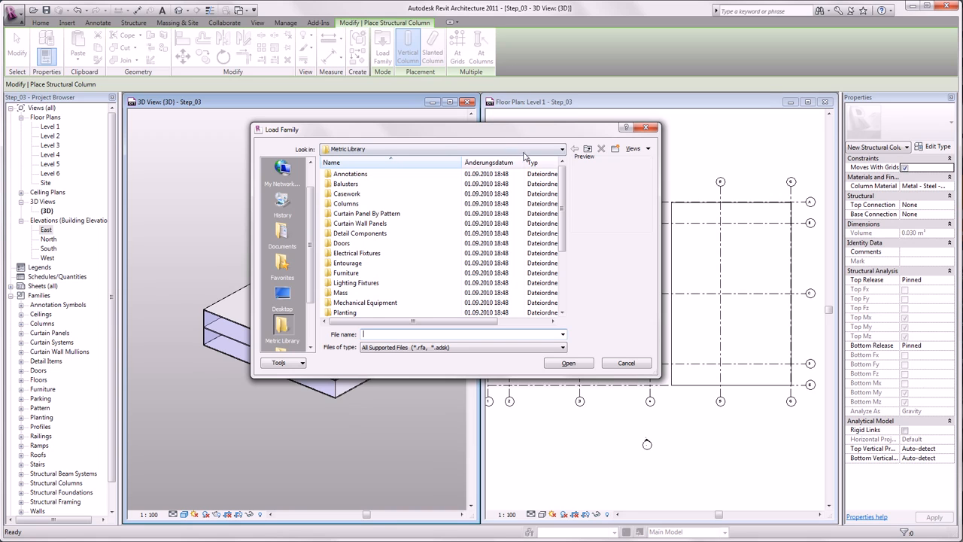
click(567, 258)
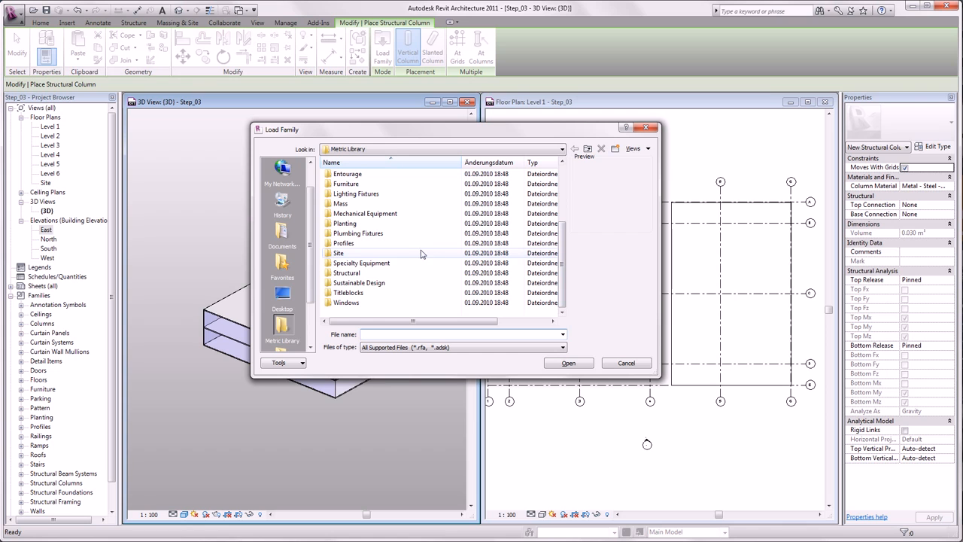
click(347, 273)
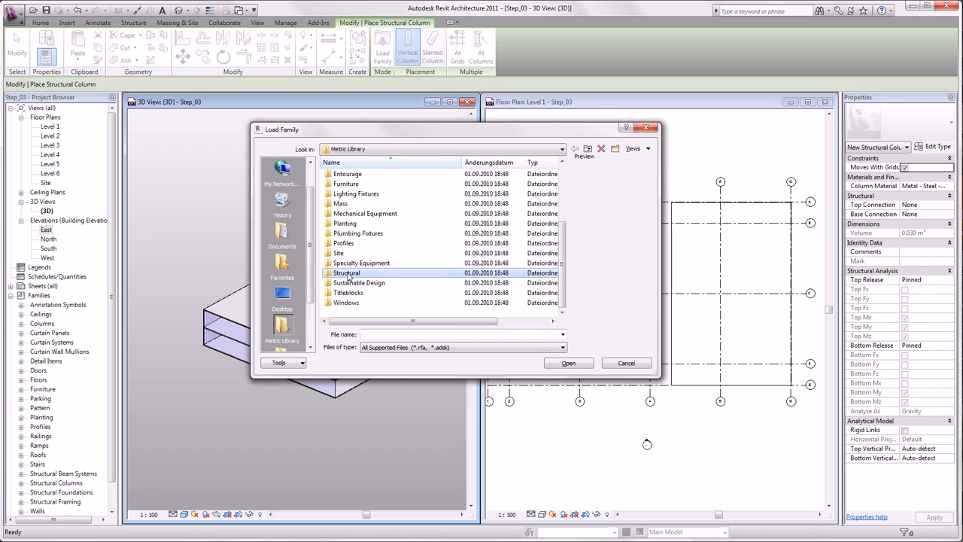
double_click(345, 274)
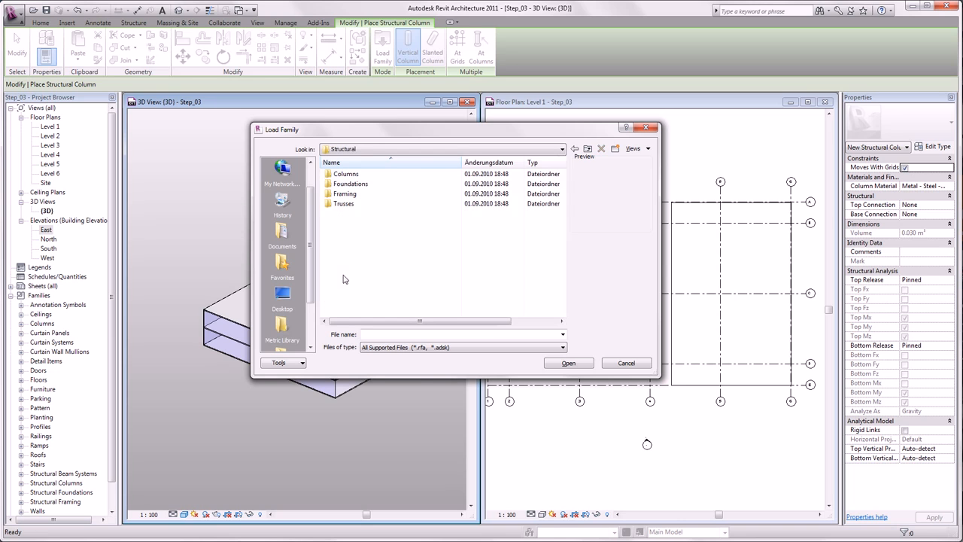
double_click(343, 174)
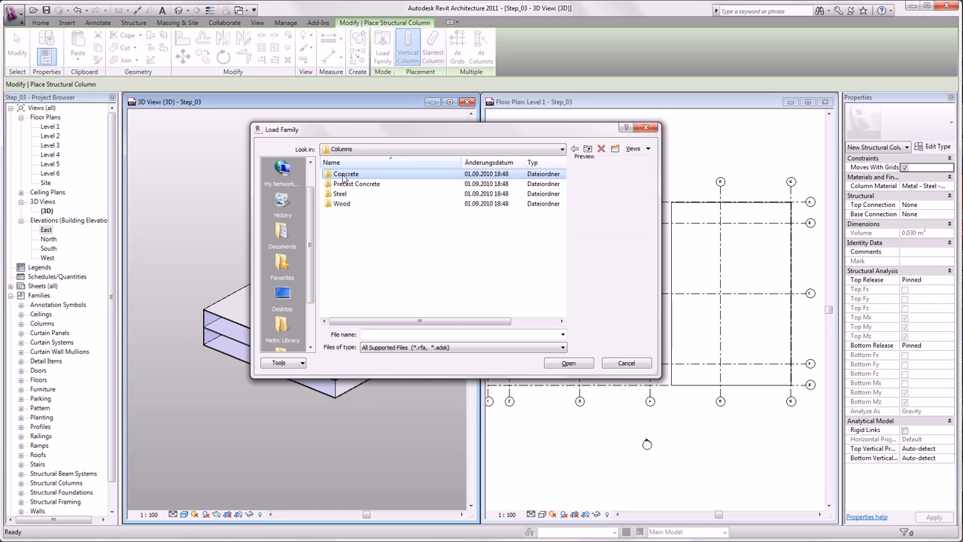
double_click(343, 175)
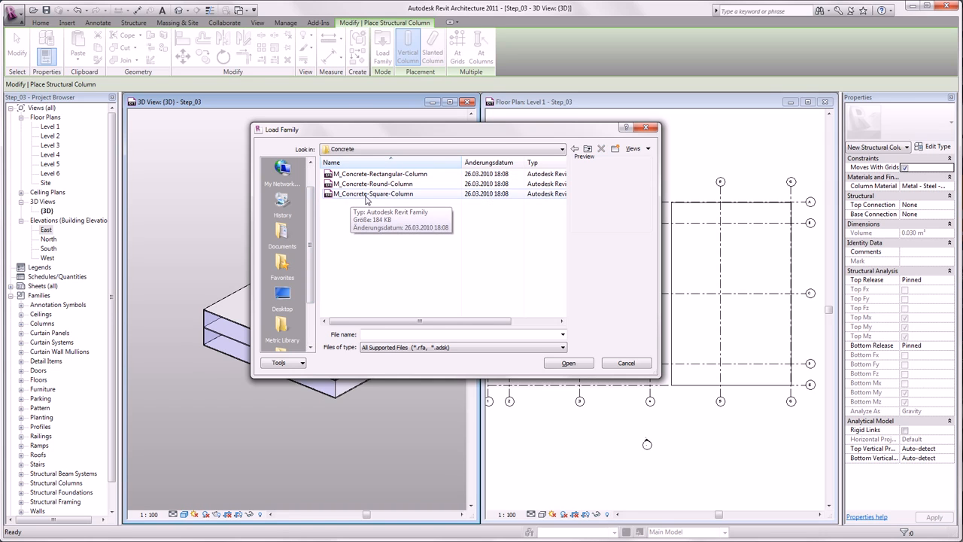
click(366, 194)
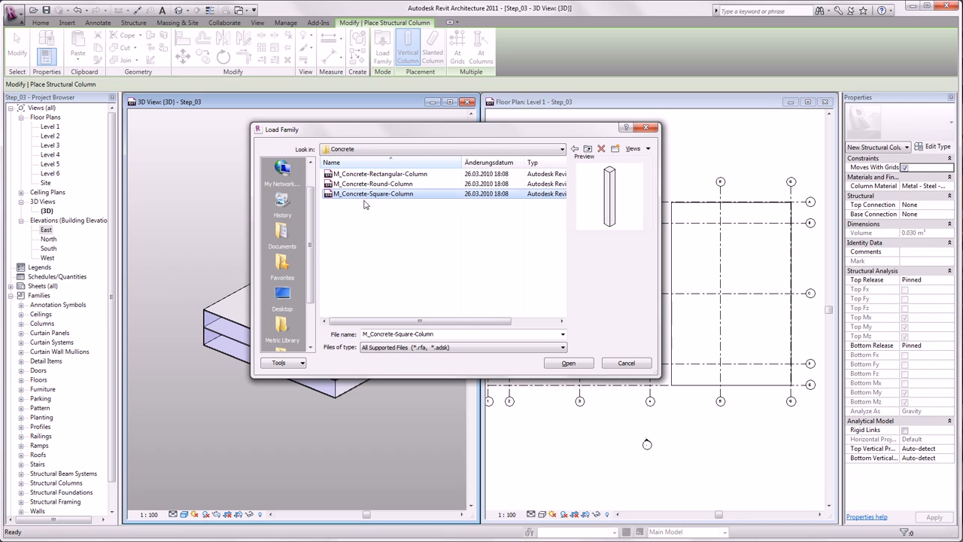
click(568, 364)
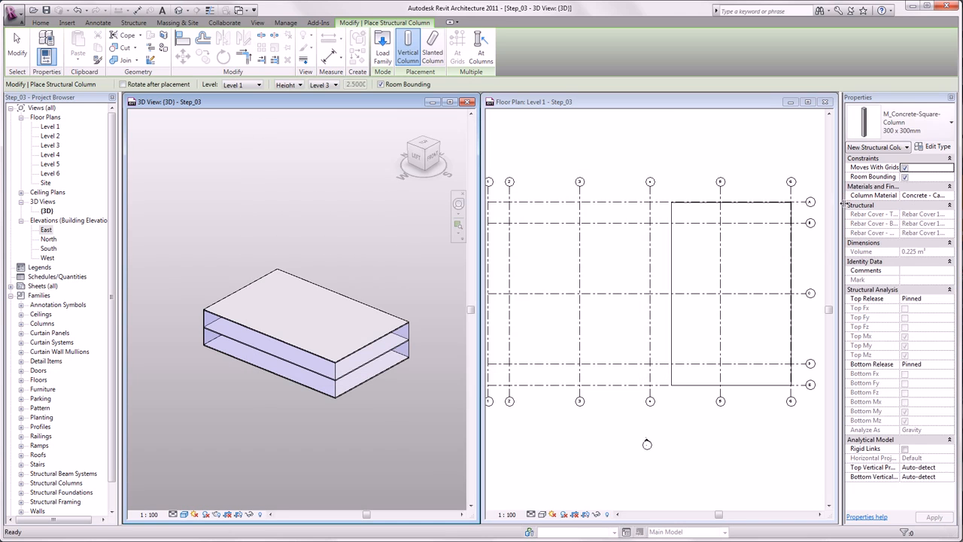
- Duplicate the 300 x 300mm square column type as 500 x 500mm and set its dimension b to 0.5
click(920, 136)
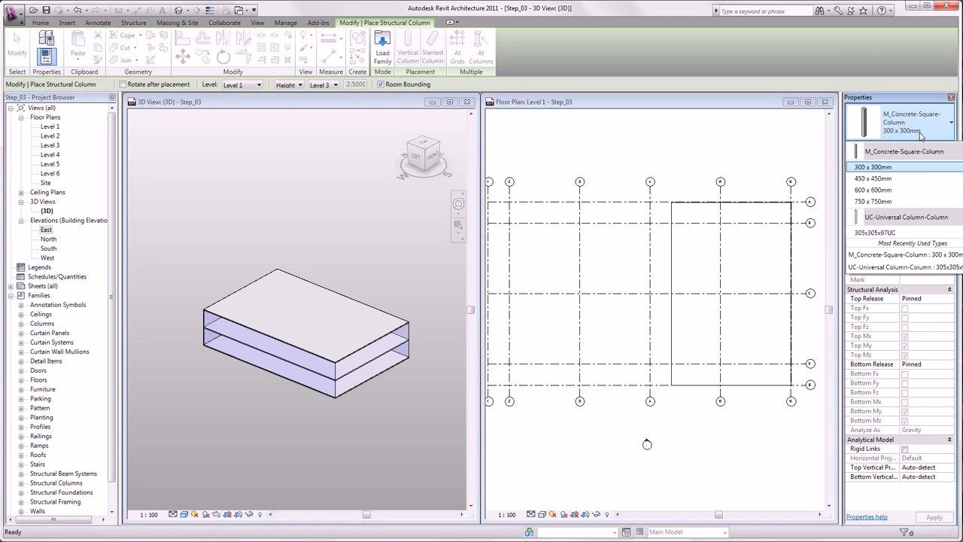
click(912, 137)
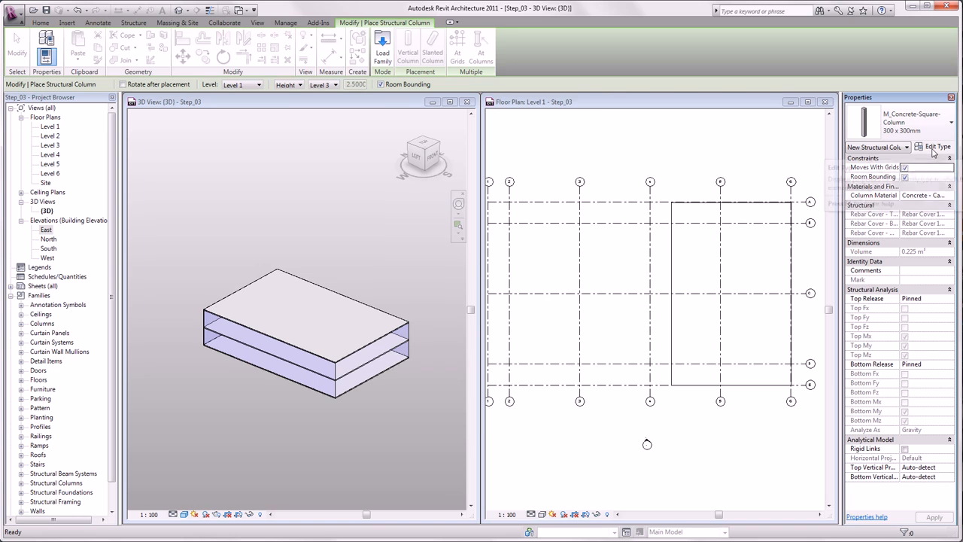
click(934, 147)
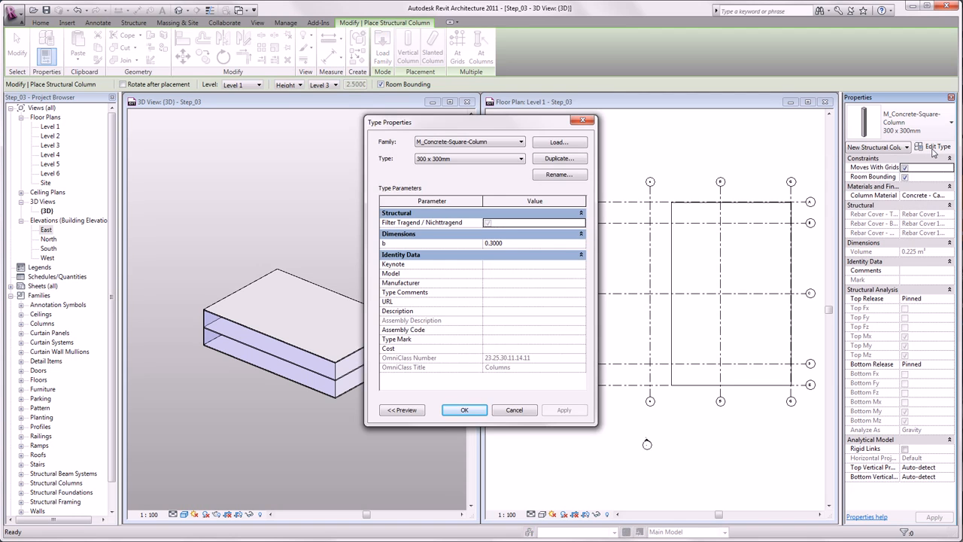
click(557, 159)
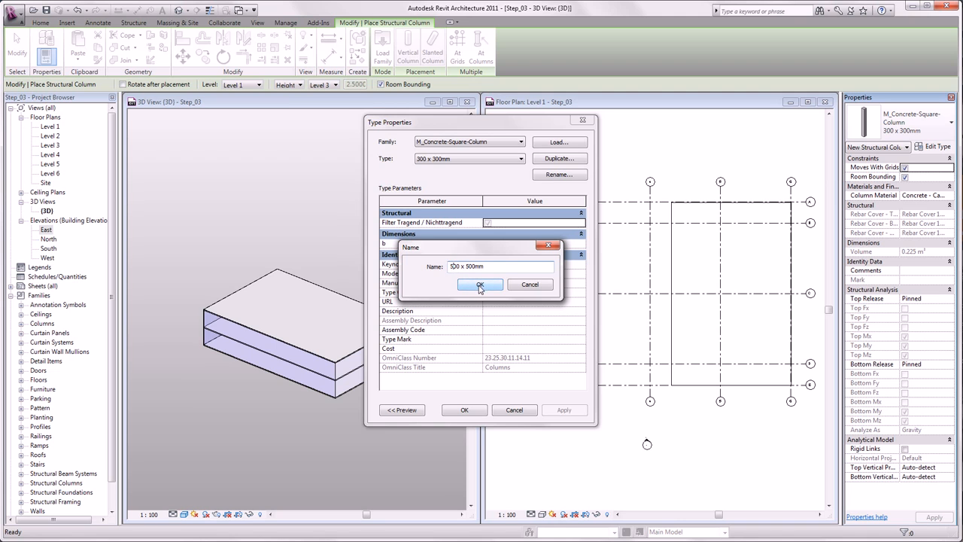
click(480, 287)
click(492, 244)
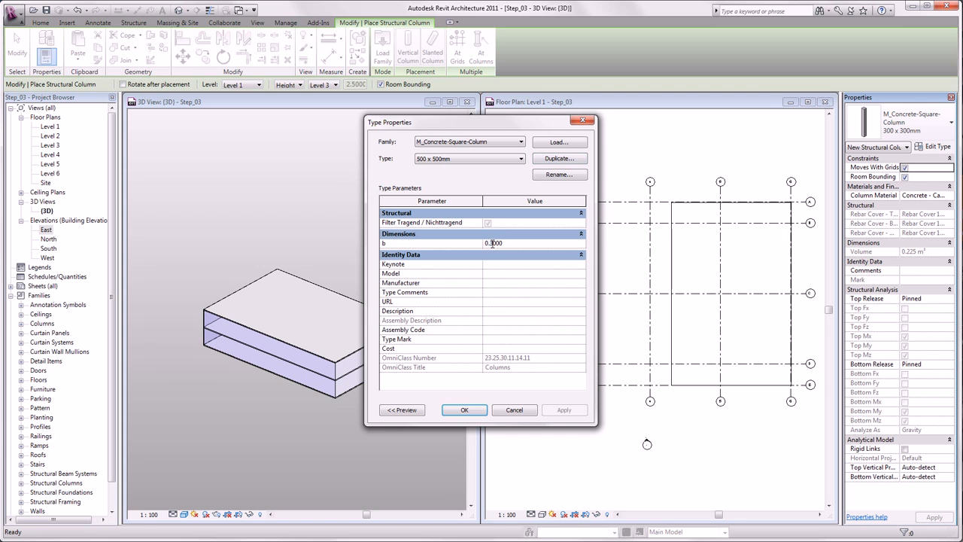
text(5)
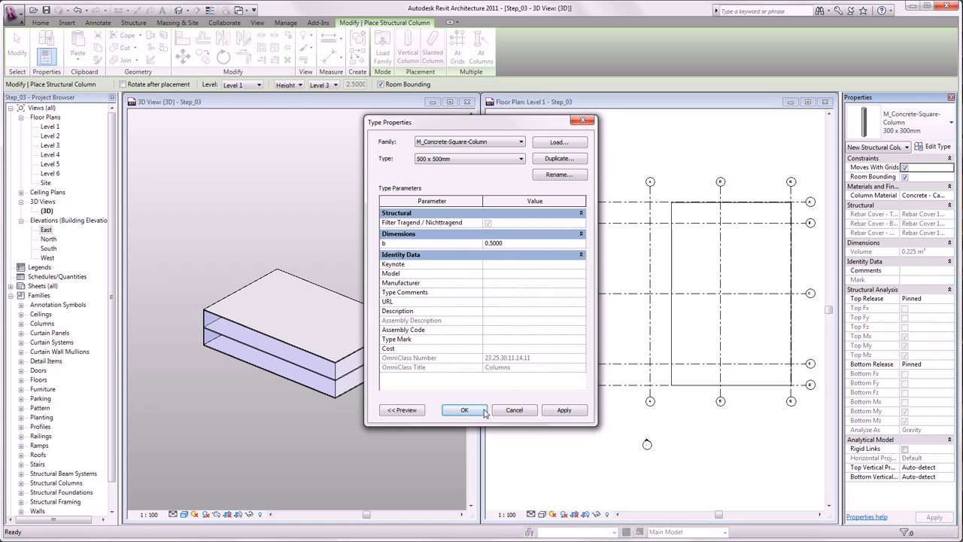
click(464, 410)
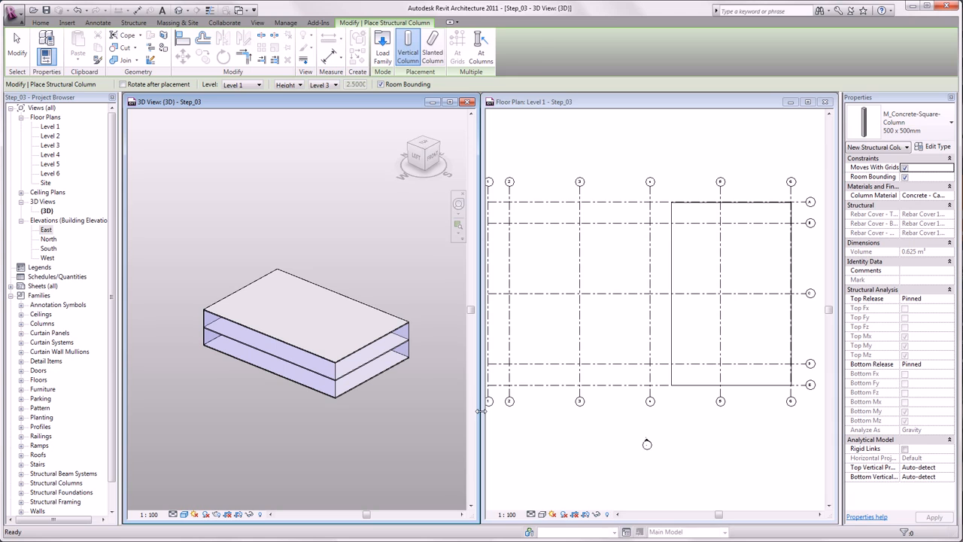
- Place individual columns along grid 4 at its intersections with grids B, C and D in the Level 1 plan
click(639, 243)
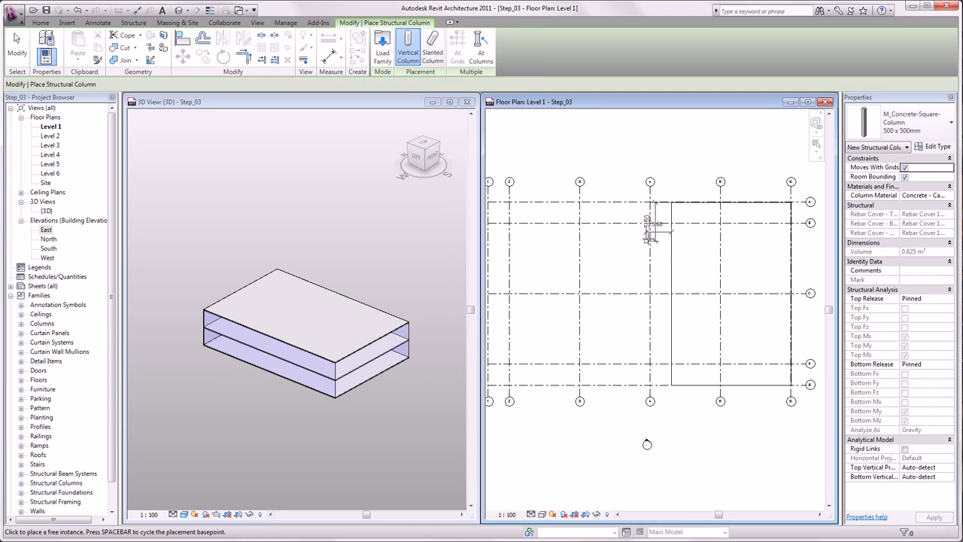
click(659, 213)
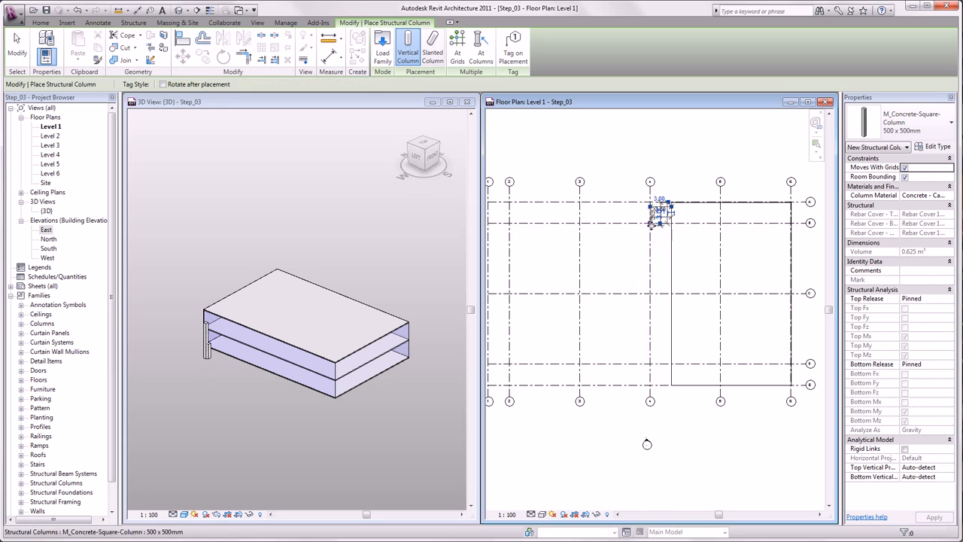
click(650, 293)
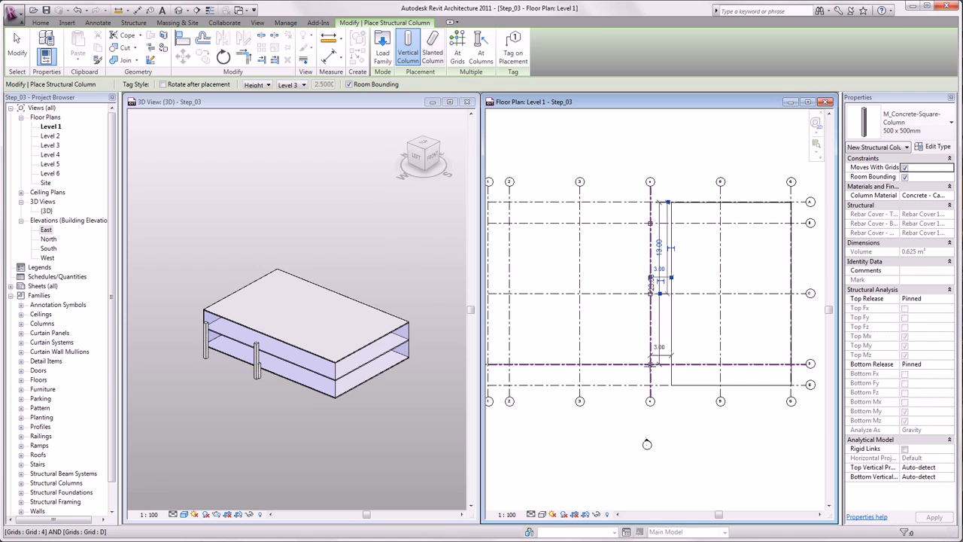
click(650, 364)
key(Escape)
key(Escape)
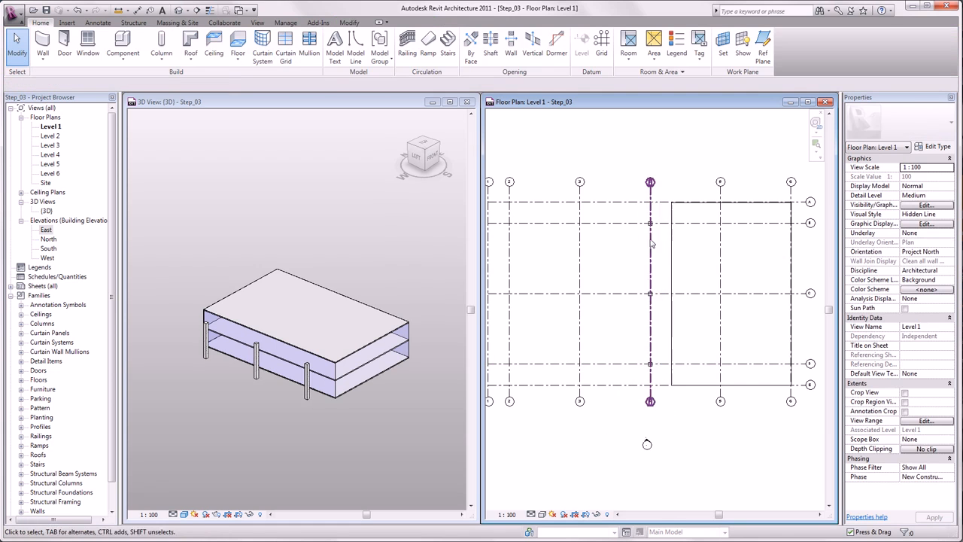
- Undo the individual column placements along grid 4
drag(653, 215, 631, 213)
key(ctrl+z)
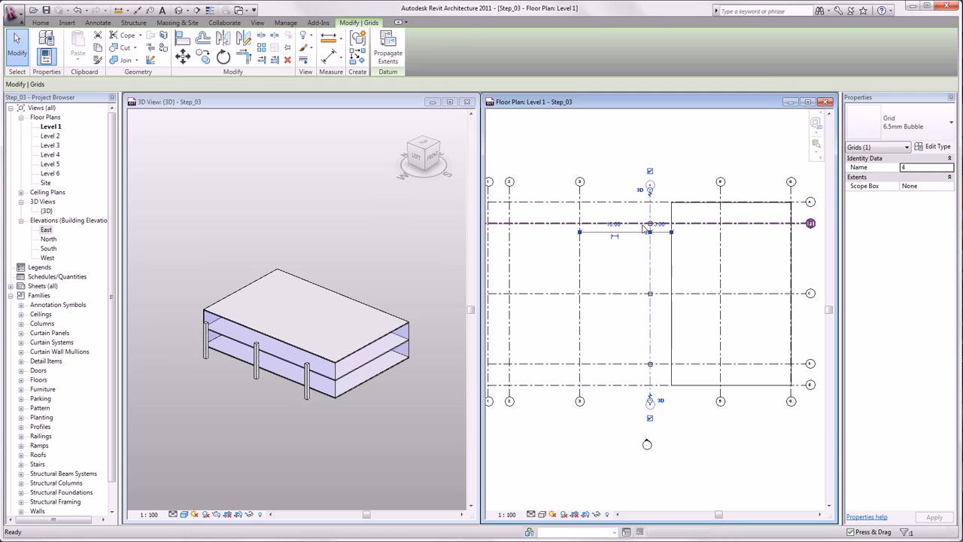
key(ctrl+z)
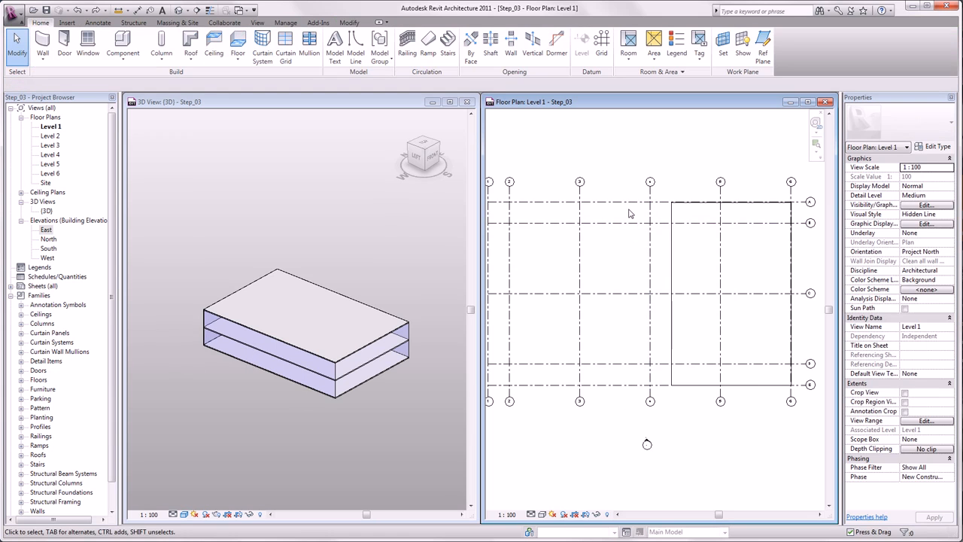
- Place 500 x 500mm structural columns up to Level 3 at all intersections of grids 2 to 5 with grids B to D
scroll(630, 213, down, 1)
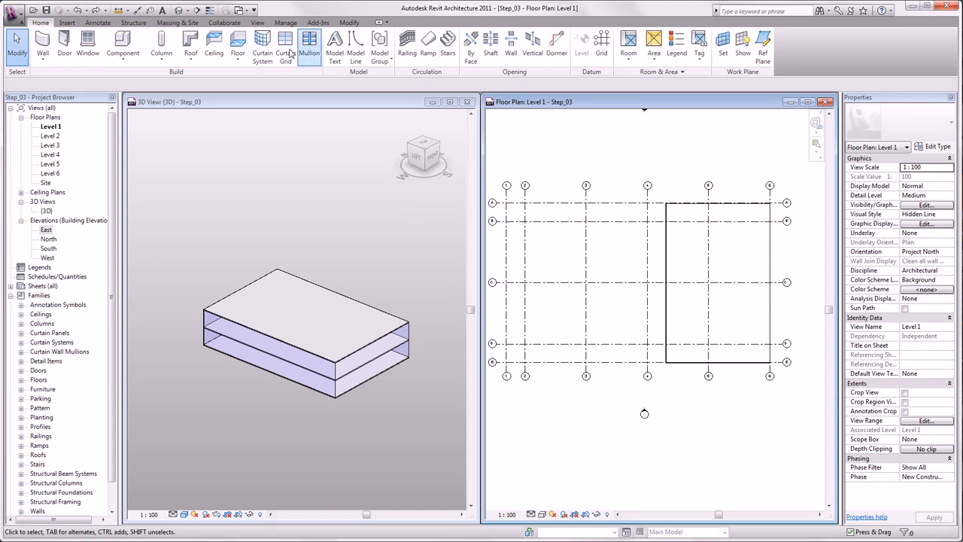
click(159, 40)
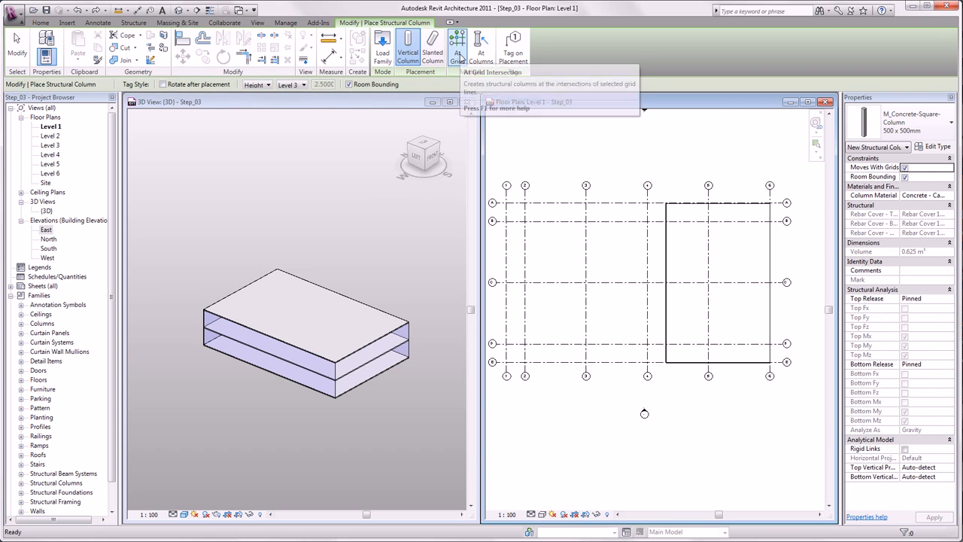
click(459, 52)
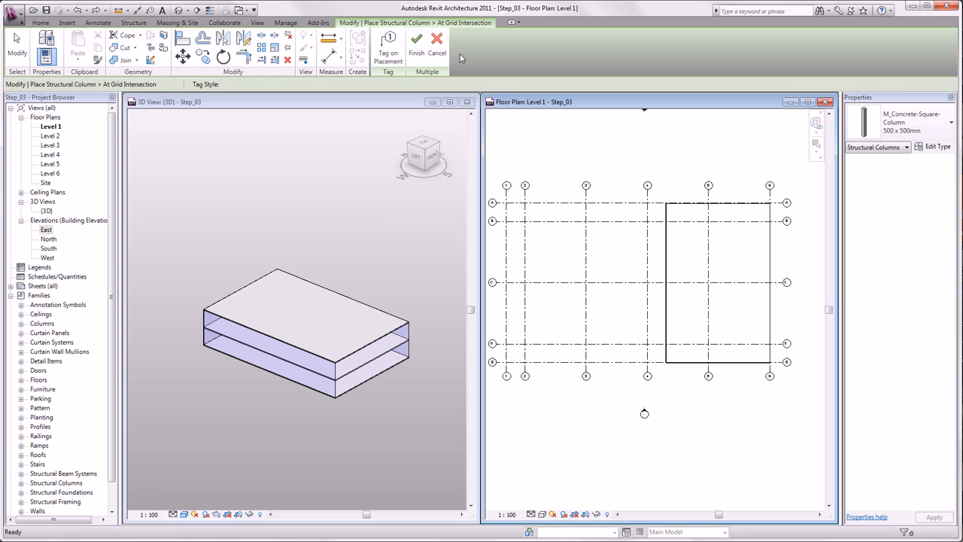
drag(738, 213, 515, 357)
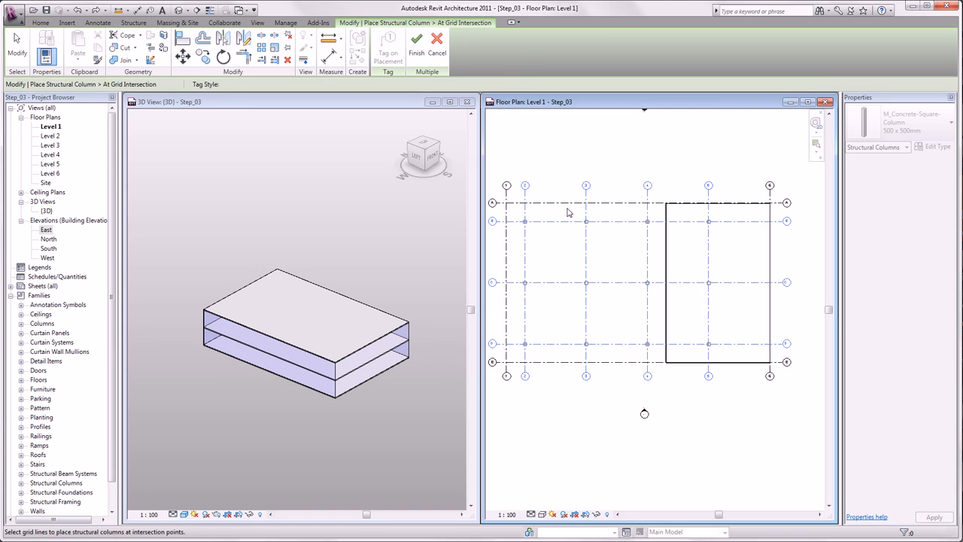
click(416, 47)
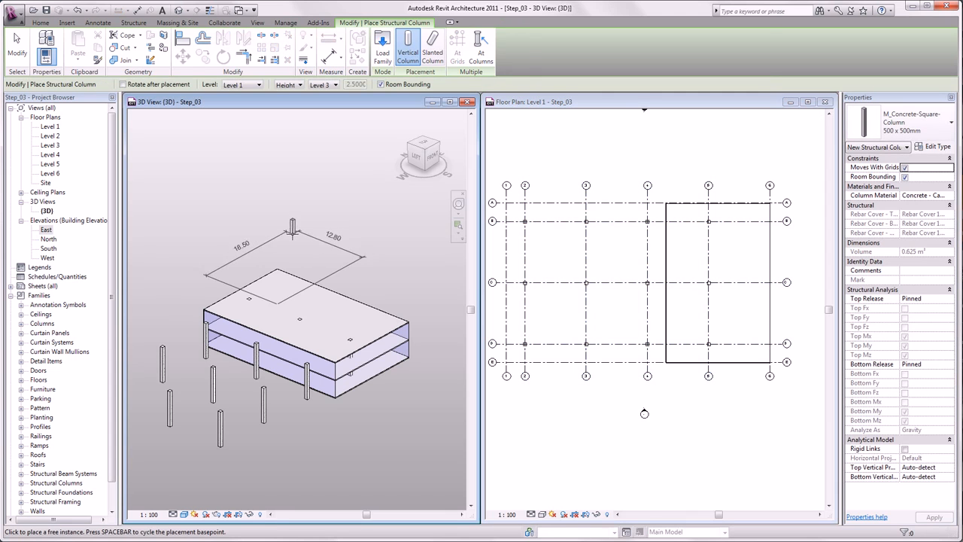
key(Escape)
key(Escape)
- Extend the Level 3 floor boundary from its edge between grids 4 and 5 to grid 1, and attach the walls to the floor's underside
middle_drag(297, 248, 345, 224)
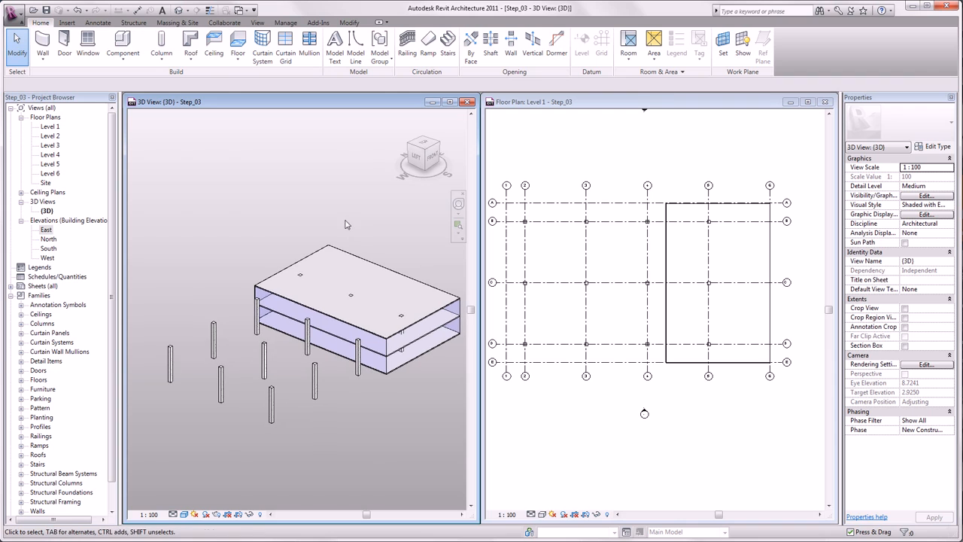
click(347, 323)
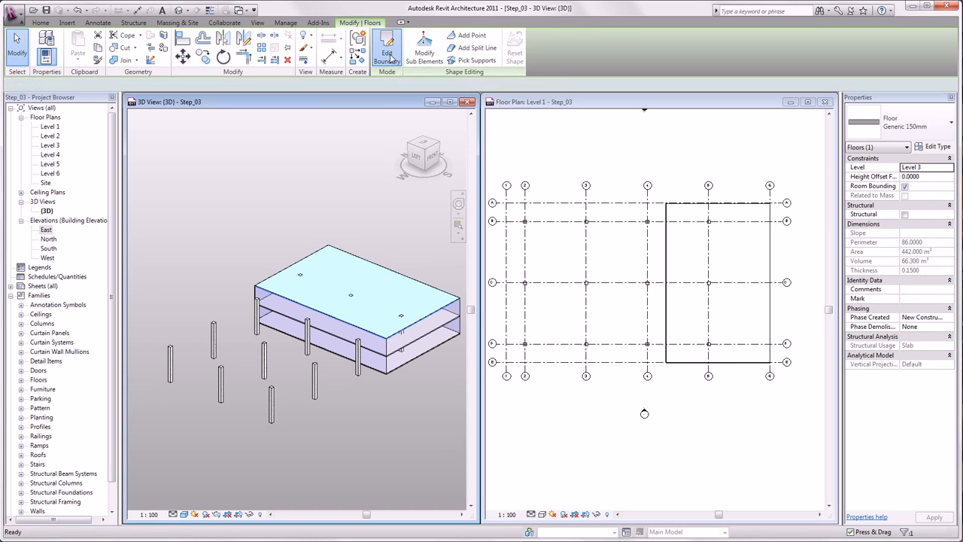
click(387, 53)
click(667, 253)
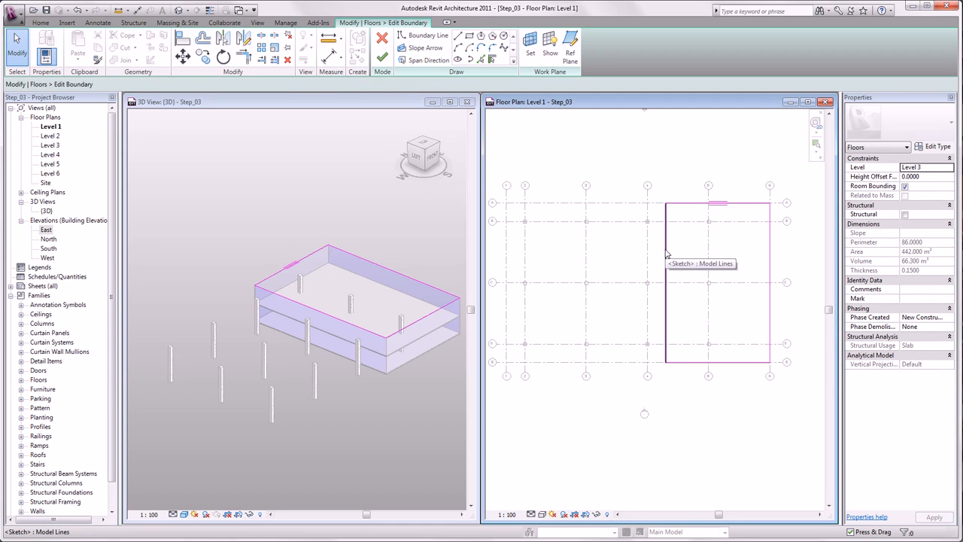
click(666, 253)
drag(667, 254, 506, 256)
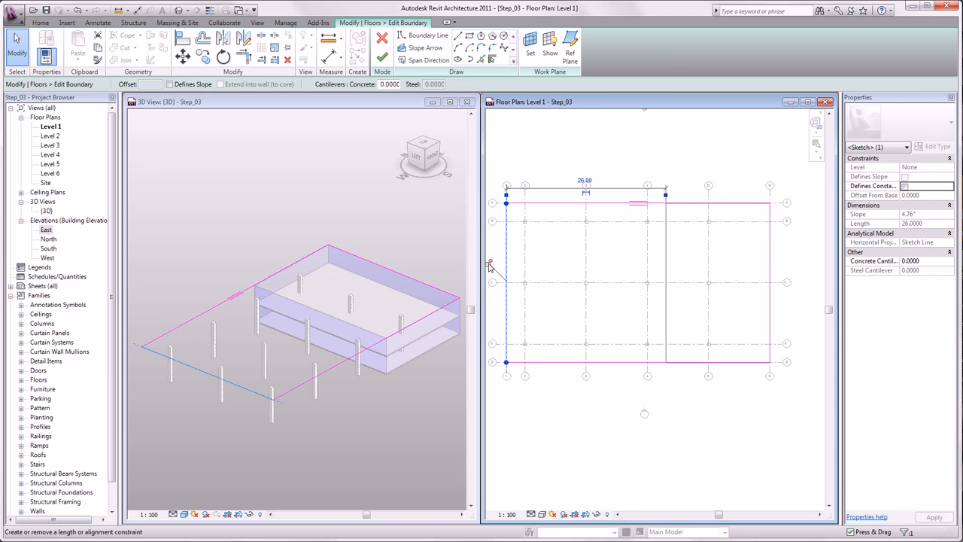
middle_drag(490, 266, 515, 271)
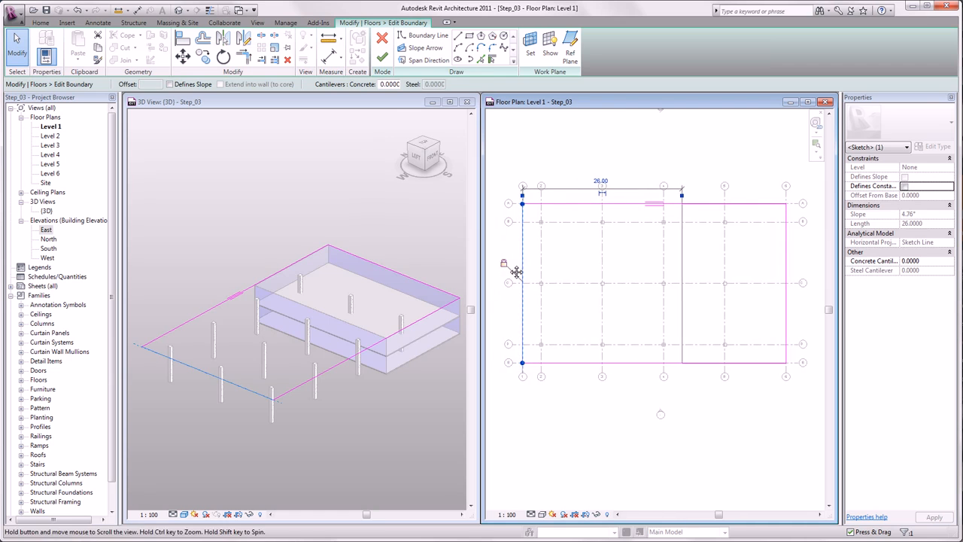
click(382, 57)
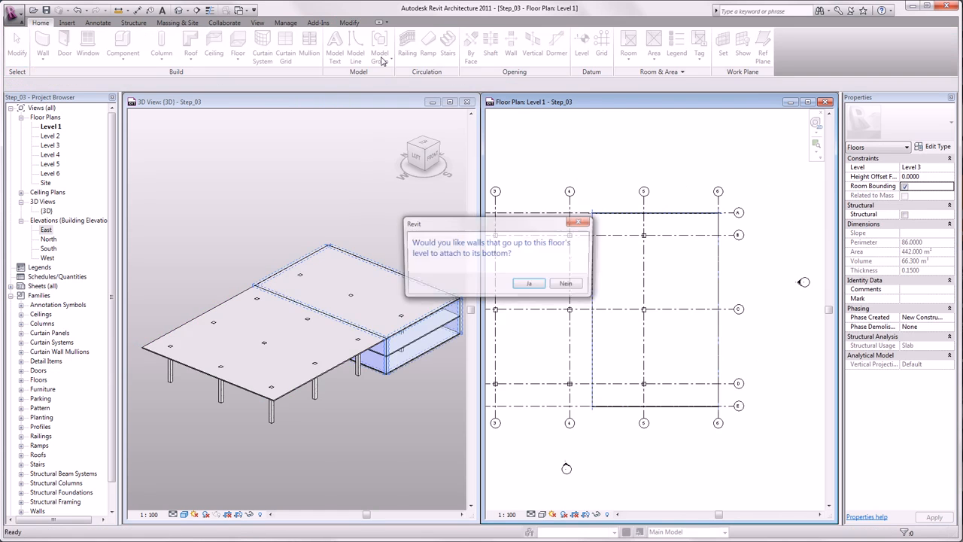
click(533, 285)
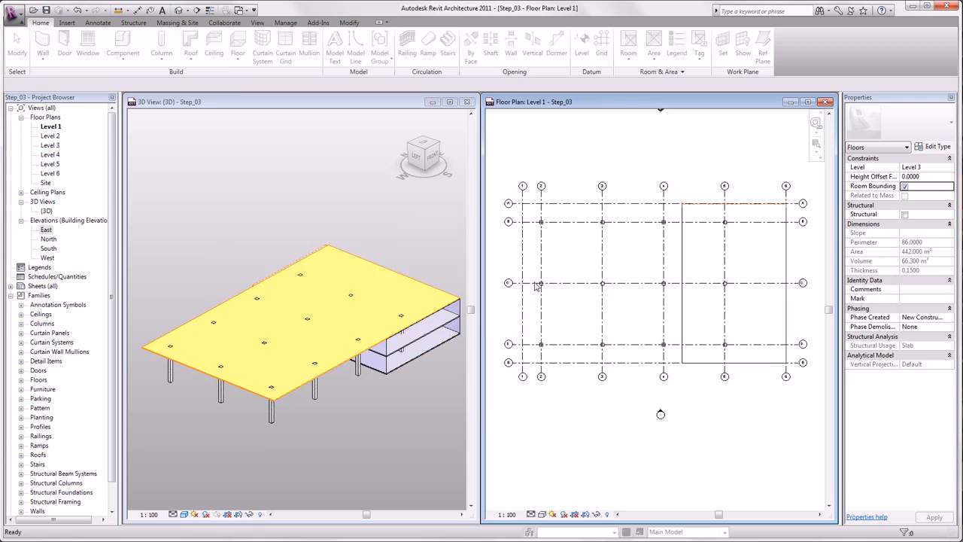
- Join the Level 3 floor's geometry individually with the concrete columns along grid 5 in the 3D view
click(519, 311)
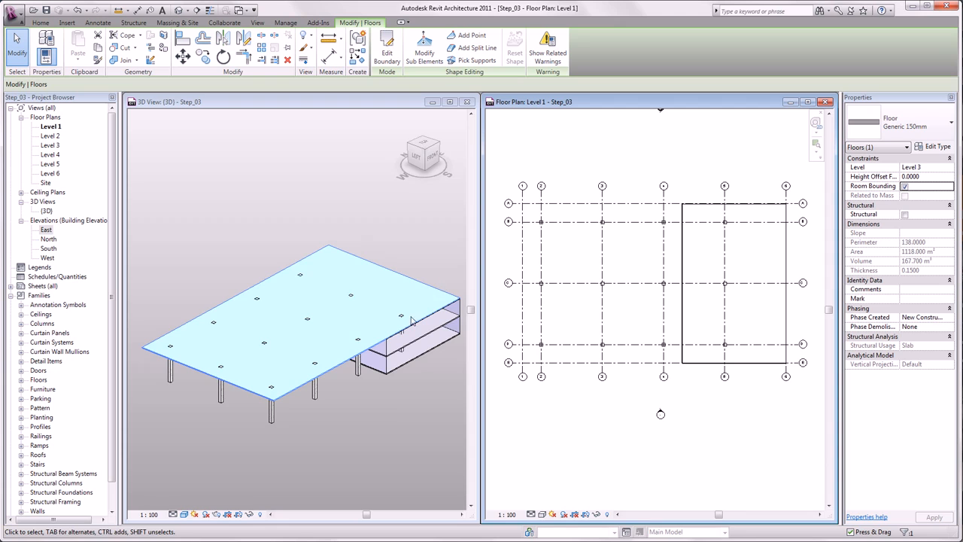
scroll(407, 331, up, 5)
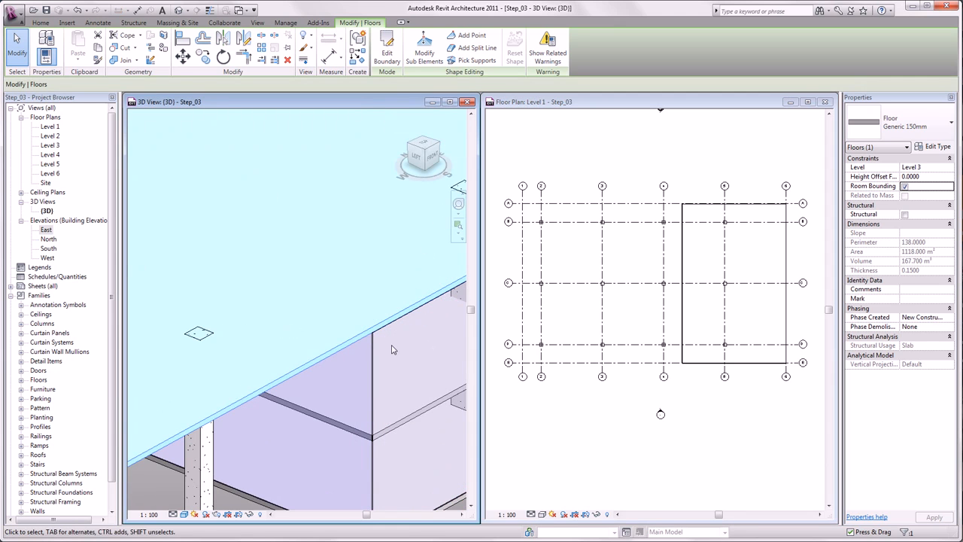
scroll(388, 351, down, 5)
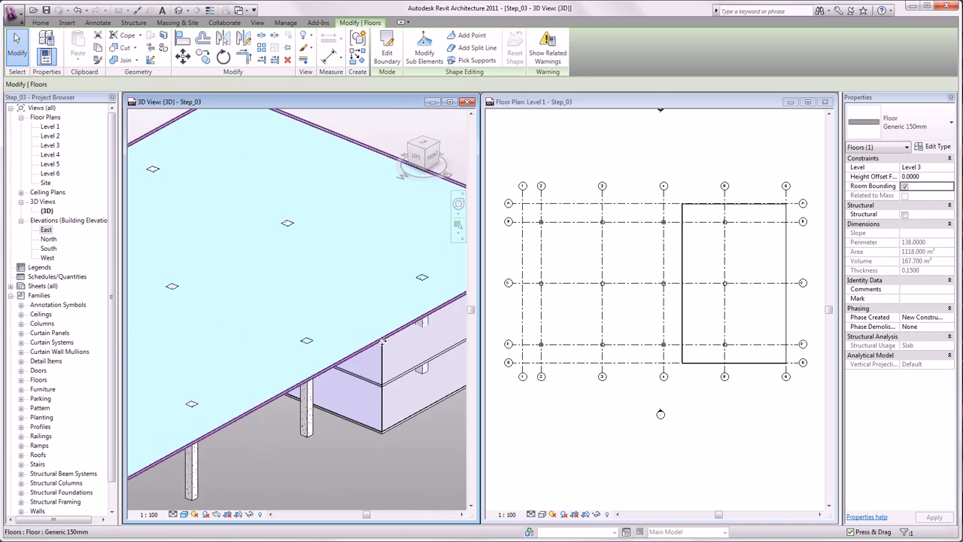
mouse_move(385, 439)
shift+middle_down()
mouse_move(358, 425)
mouse_move(412, 449)
mouse_move(417, 439)
mouse_move(373, 435)
shift+middle_up()
key(Escape)
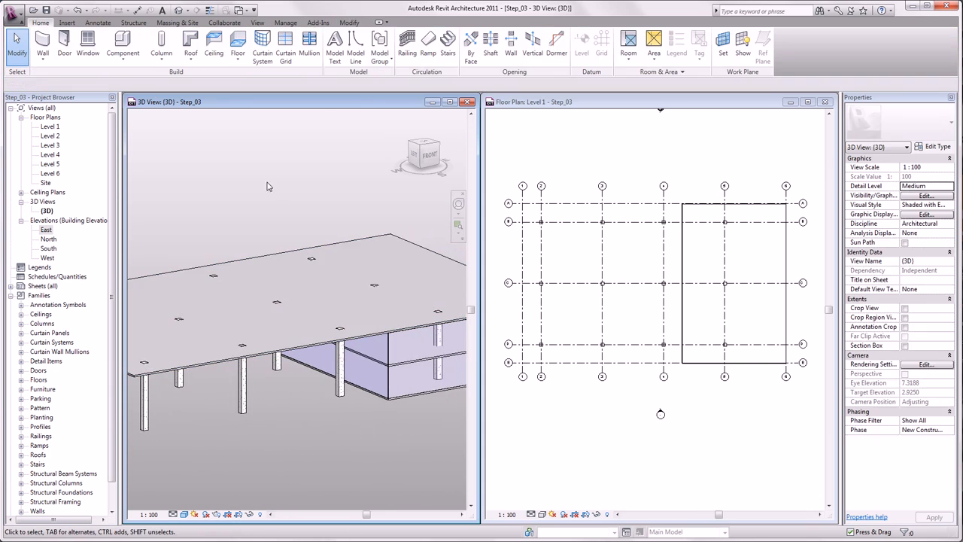
click(348, 23)
click(122, 59)
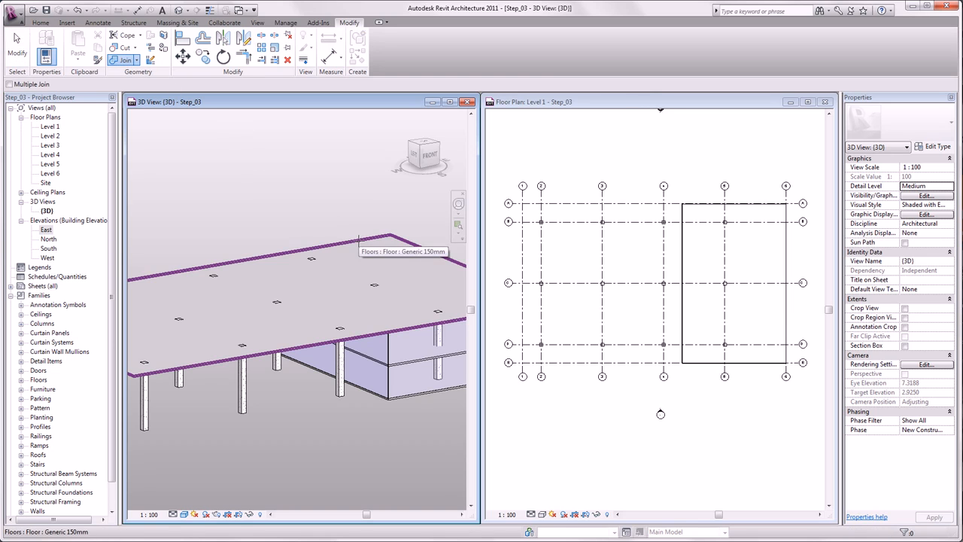
click(359, 237)
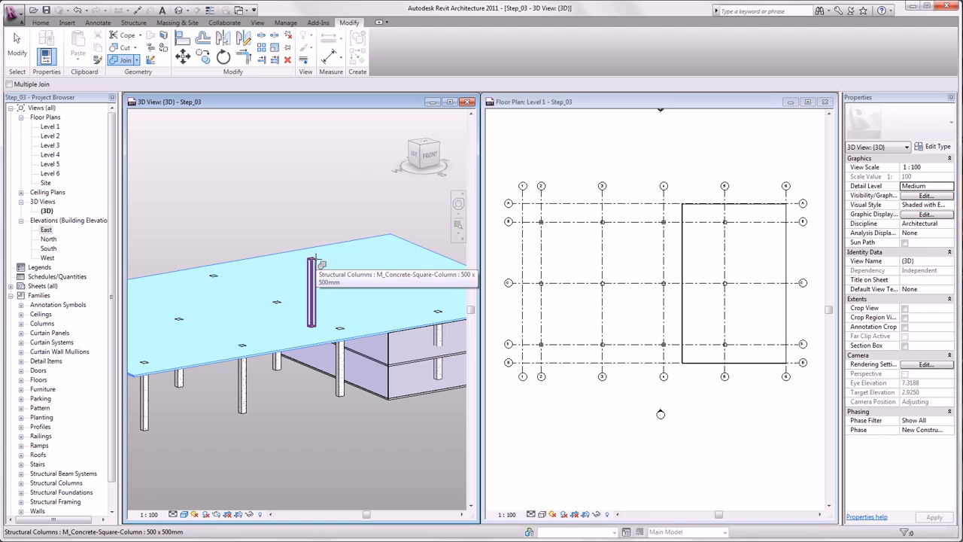
click(316, 264)
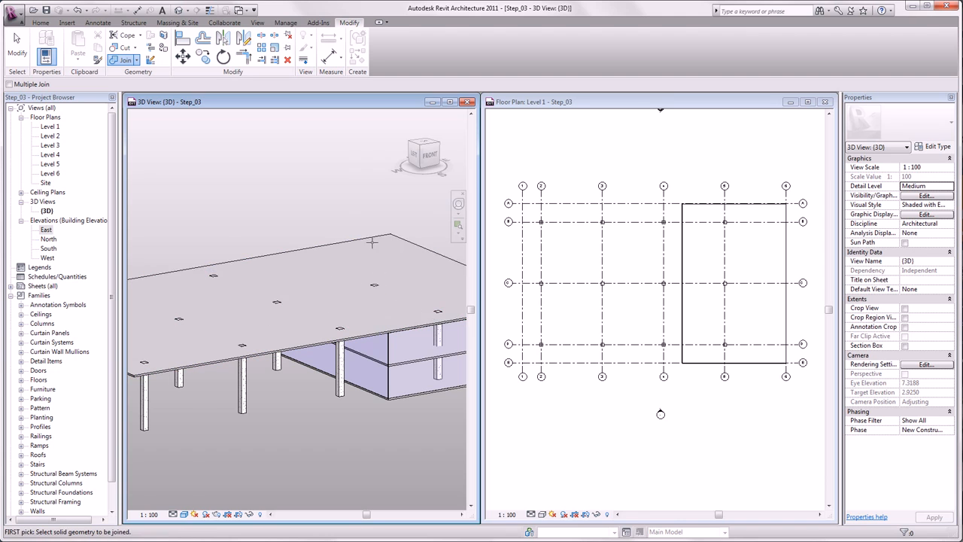
click(374, 240)
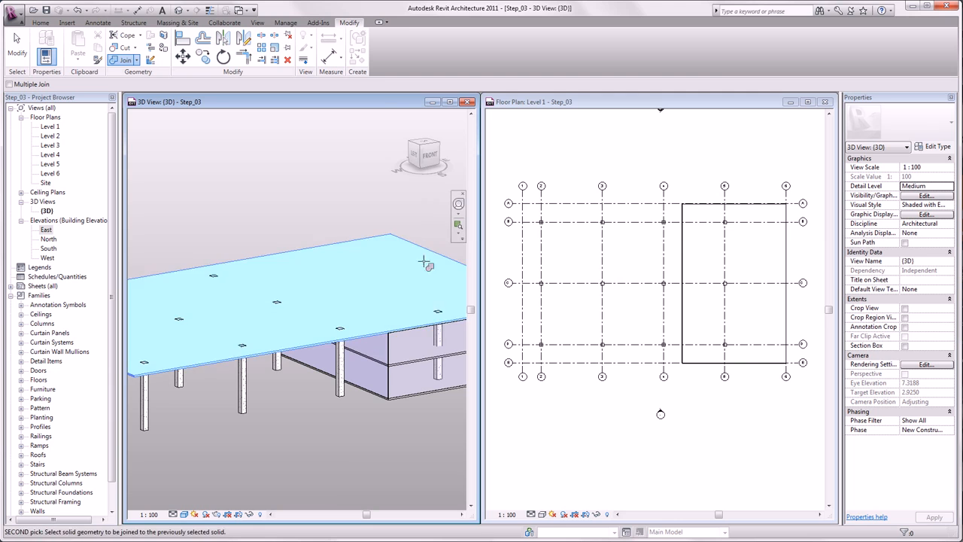
click(442, 316)
- Join the Level 3 floor with all remaining columns at once, using Multiple Join in the Front orientation of the 3D view
shift+middle_drag(441, 331, 345, 225)
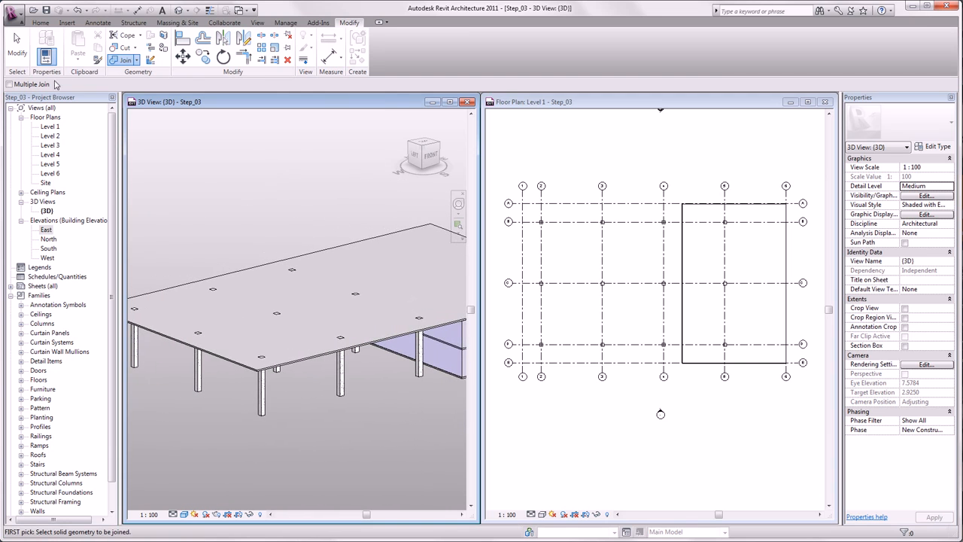
click(30, 85)
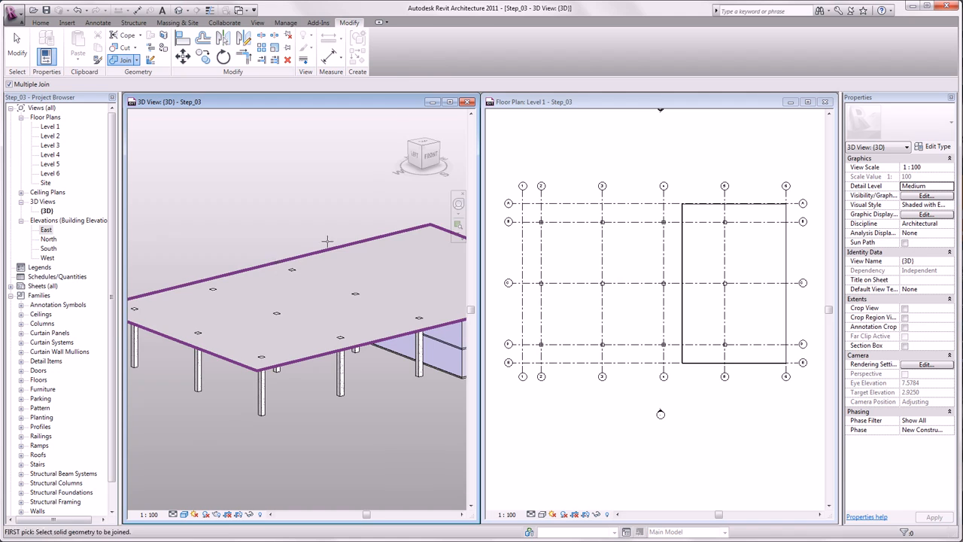
click(432, 157)
click(272, 290)
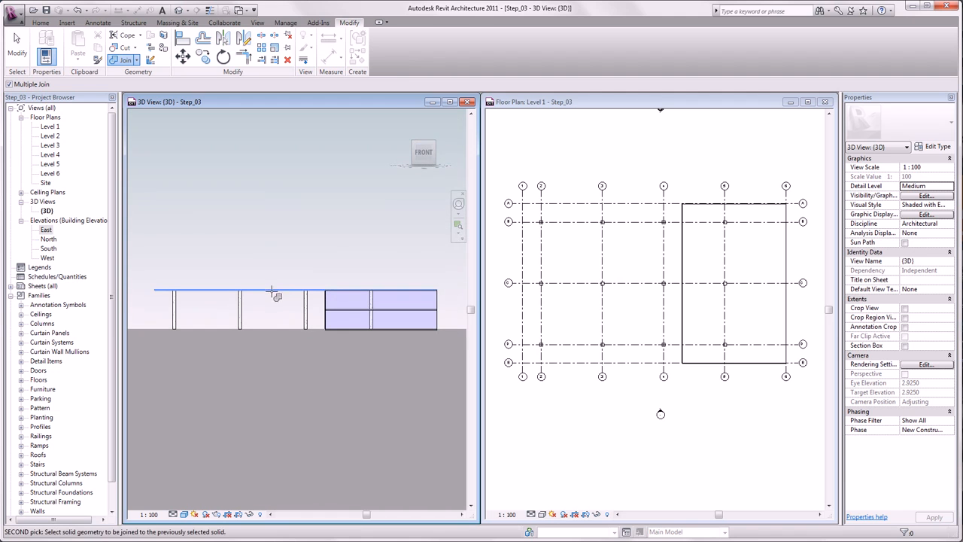
drag(314, 304, 160, 319)
scroll(218, 295, up, 3)
scroll(262, 305, up, 2)
shift+middle_drag(316, 328, 397, 391)
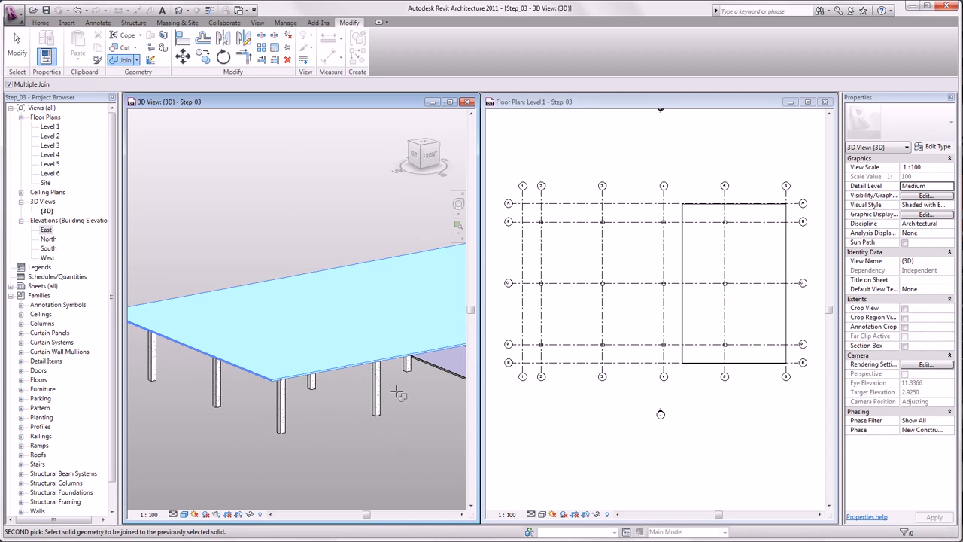
key(z)
key(a)
key(Escape)
key(Escape)
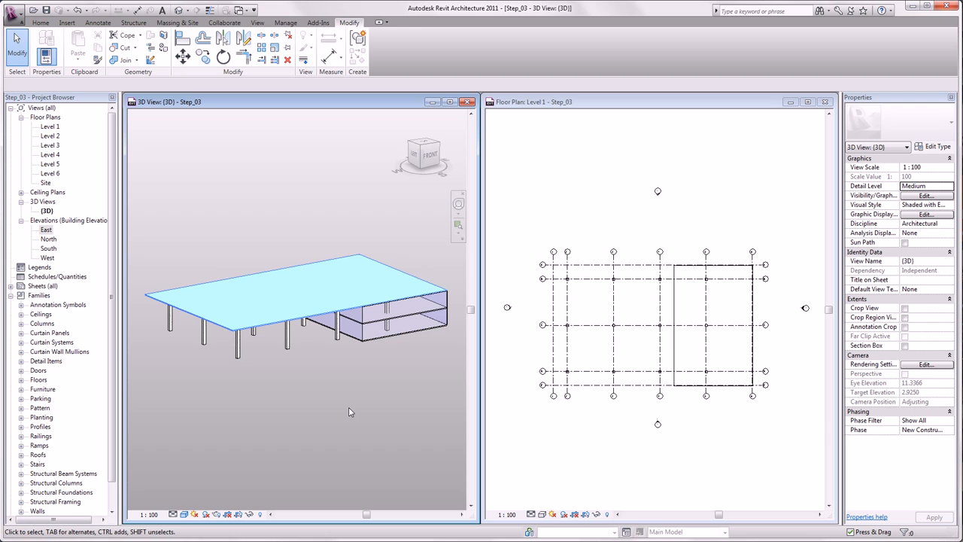